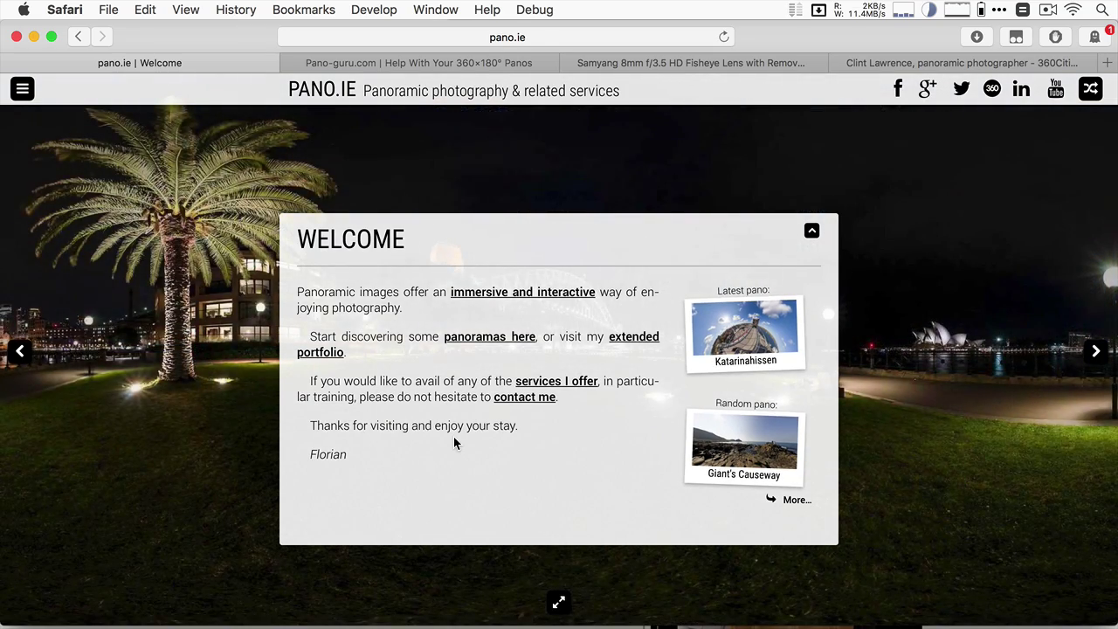
Step: Switch Safari from the pano.ie welcome page to the Pano-guru.com tab
key("ctrl+Tab")
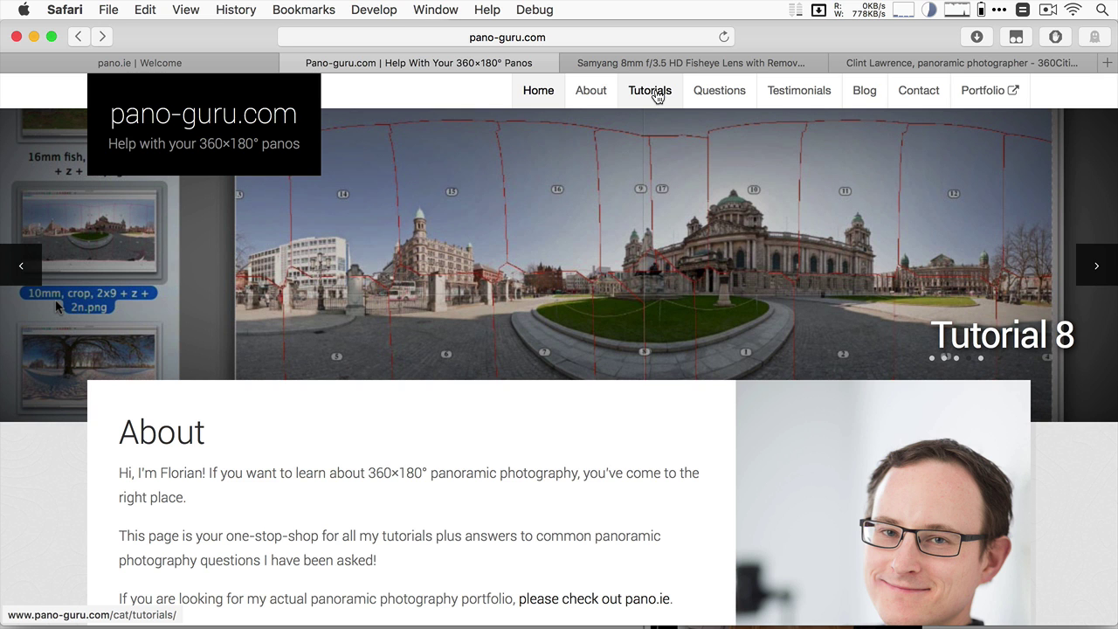
Step: Browse Pano-guru's Testimonials page, then switch to the Samyang 8mm f/3.5 HD fisheye product tab
left_click(786, 92)
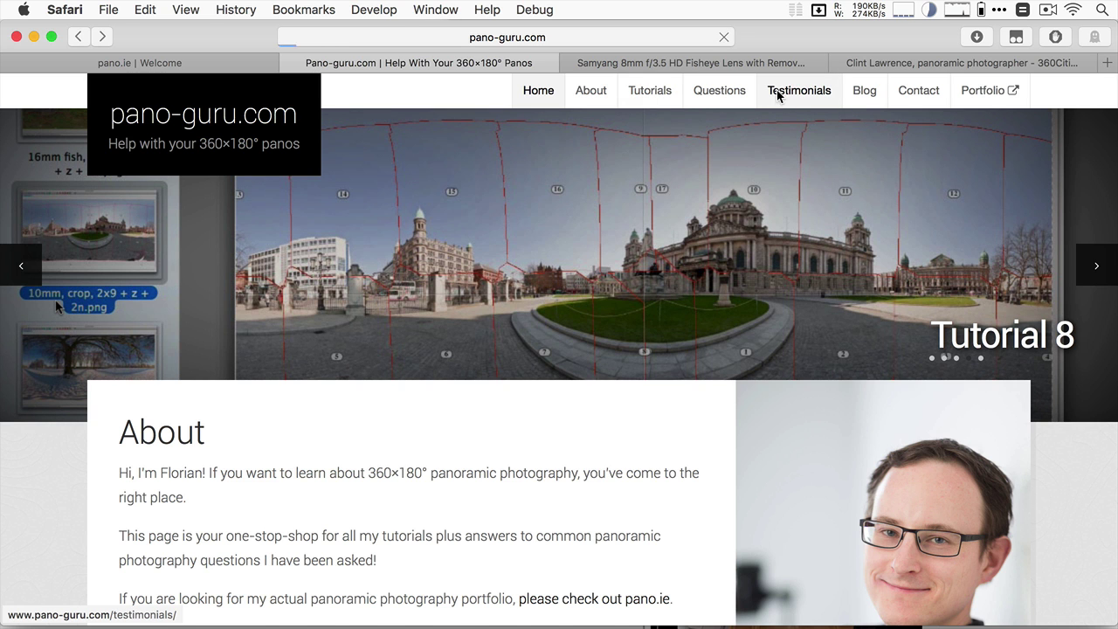
scroll(635, 272, "down", 10)
scroll(636, 274, "up", 2)
scroll(636, 274, "up", 15)
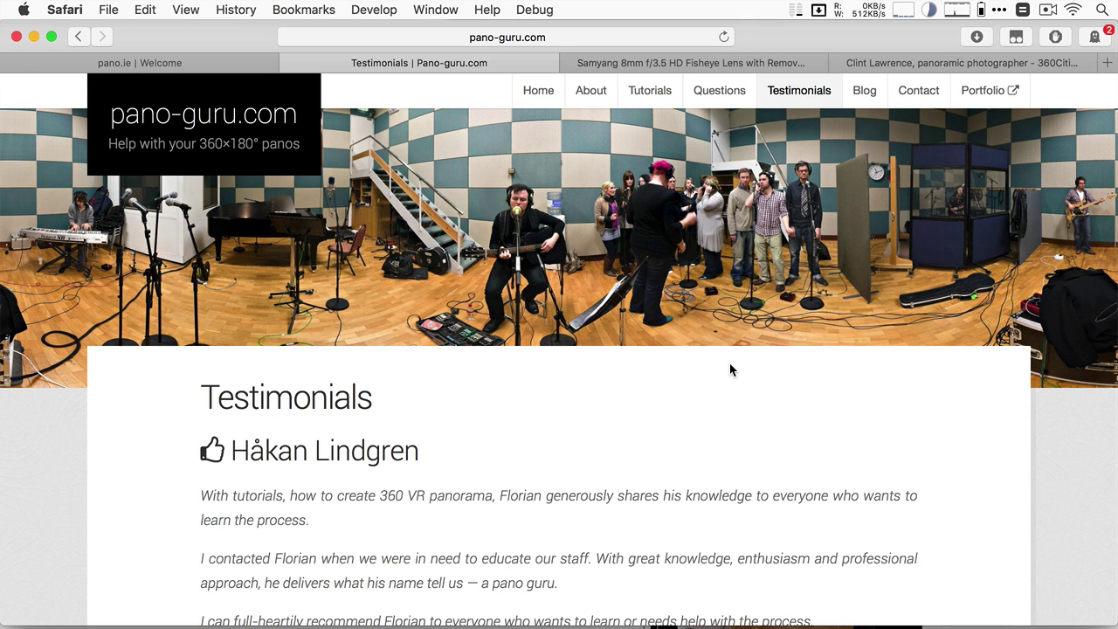
key("ctrl+Tab")
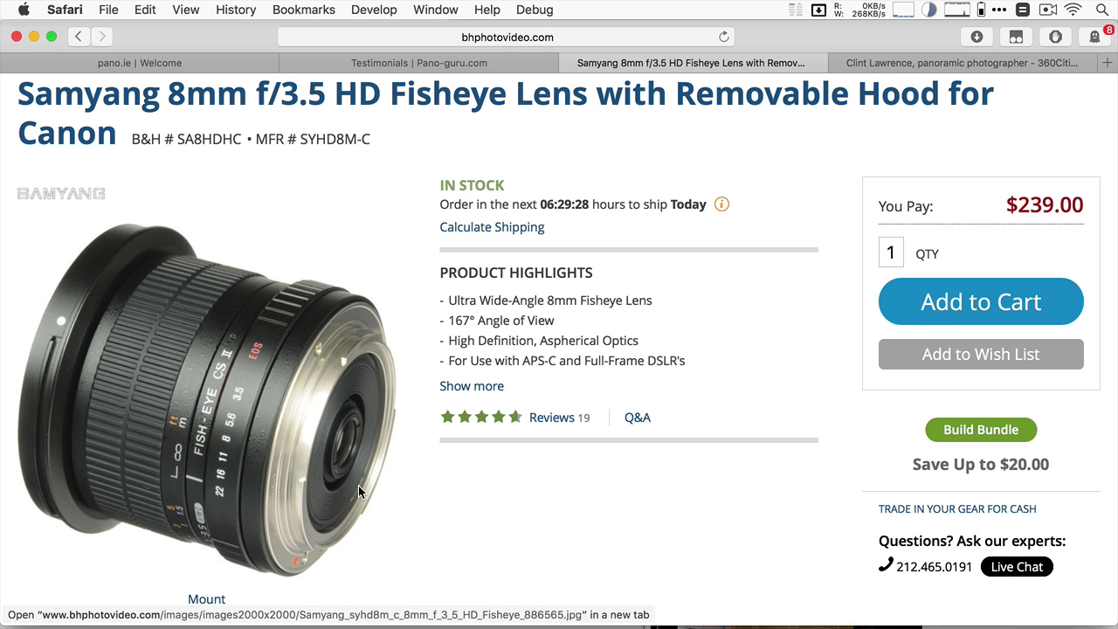
Step: Show the photographer's 360cities profile page, then bring Finder's Desktop window forward
key("super+4")
scroll(170, 300, "up", 1)
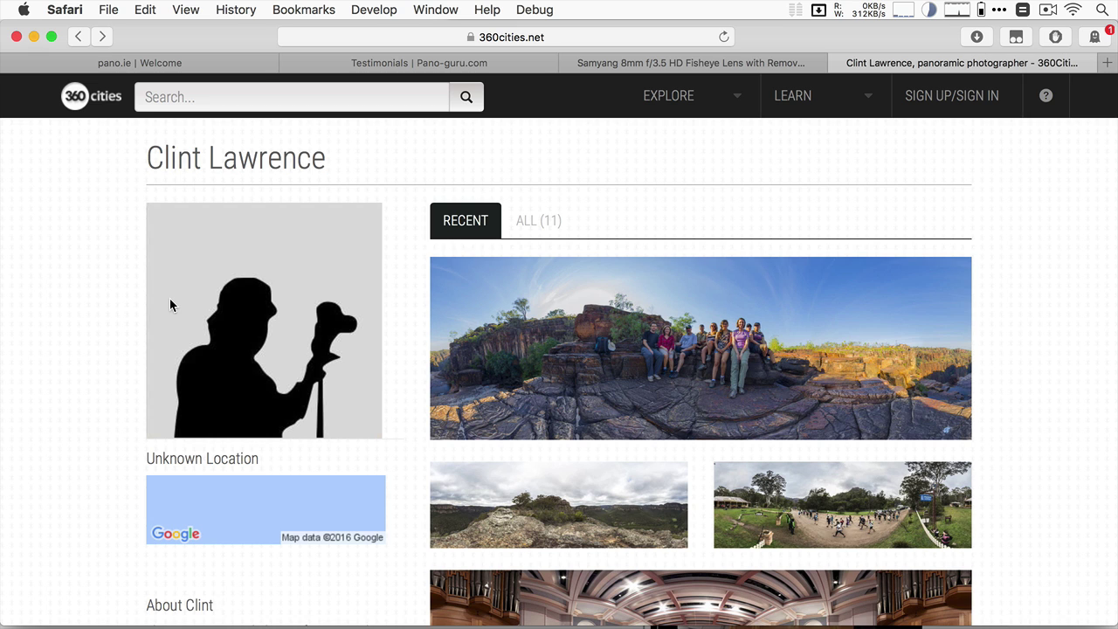
key("super+Tab")
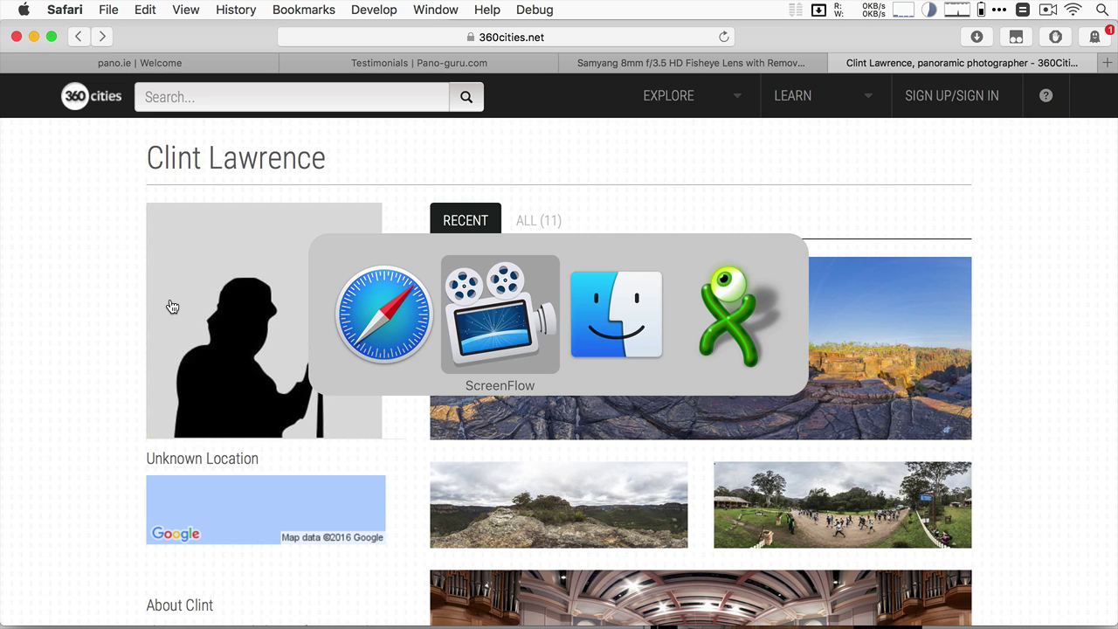
key("super+Tab")
Step: Select all four MPRoom2 TIFFs in Desktop > Samyang Crop and drag them into PTGui
left_click(534, 337)
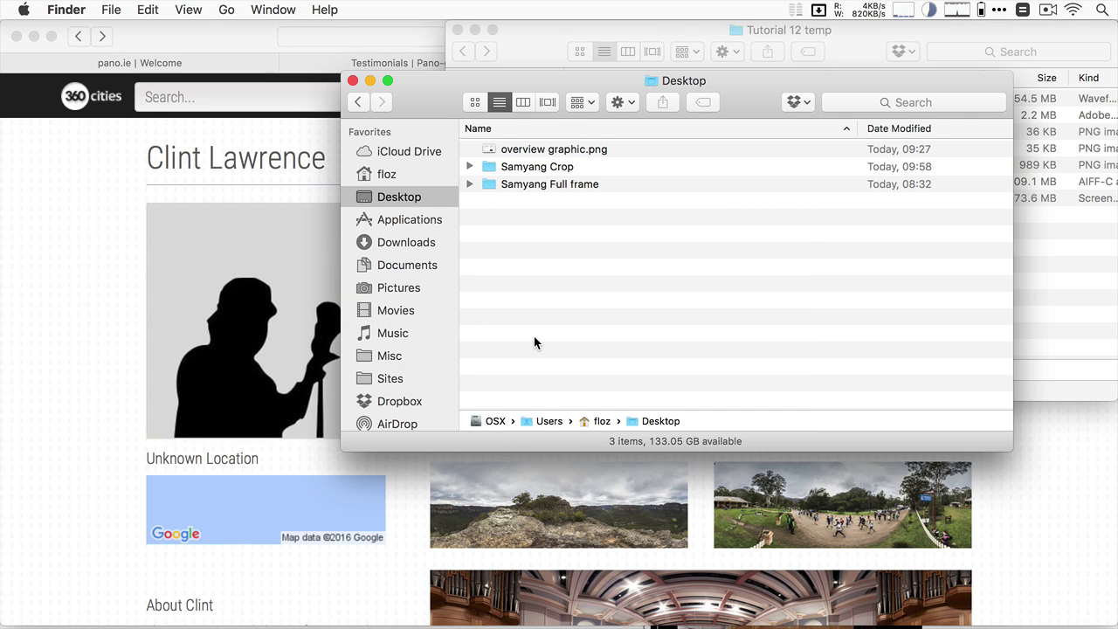
key("super+Tab")
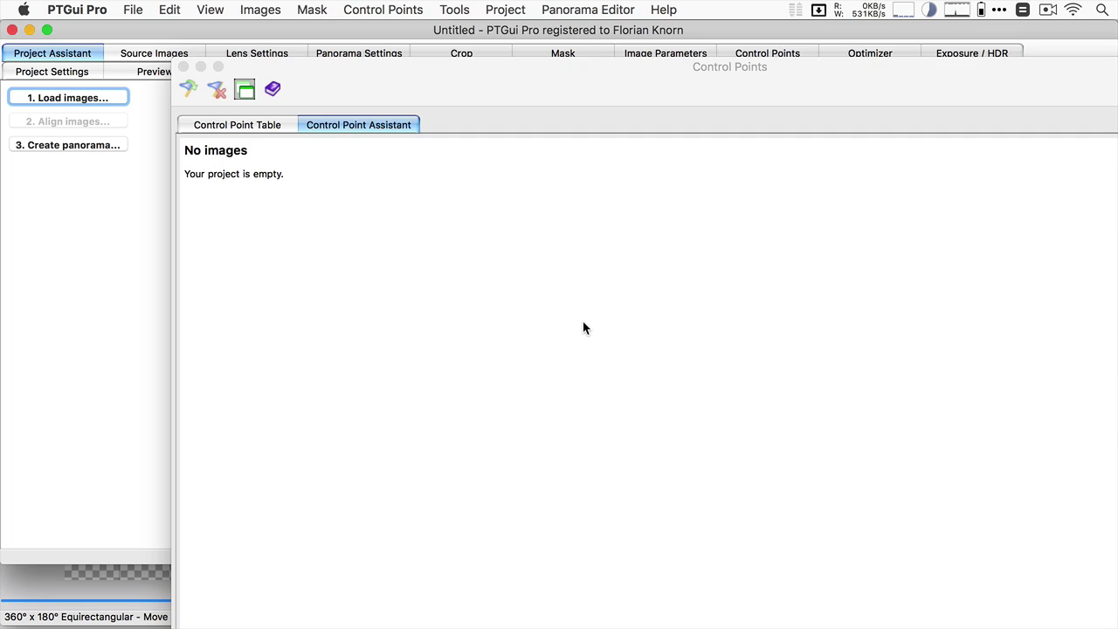
key("super+Tab")
key("Down")
key("Down")
key("super+Down")
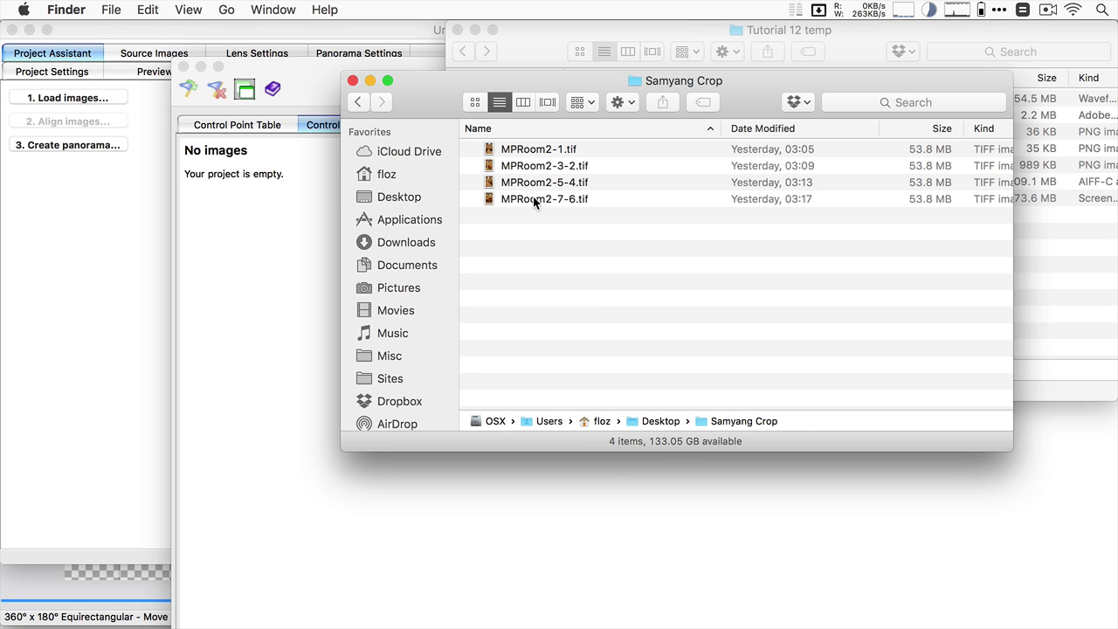
key("Down")
key("super+a")
left_click_drag(548, 177, 112, 234)
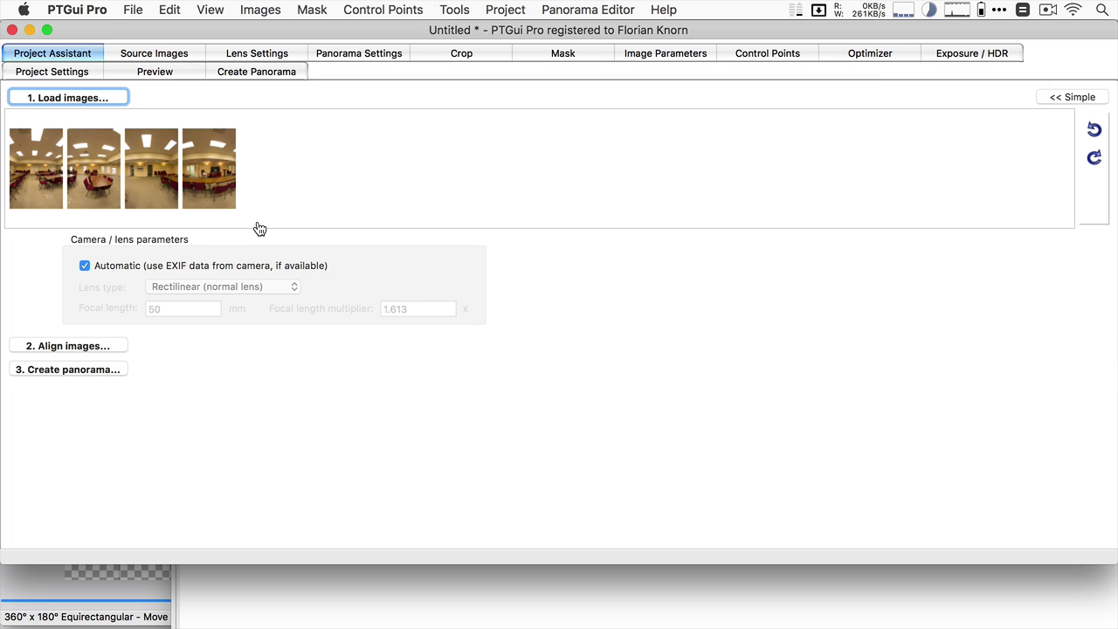
key("super+Tab")
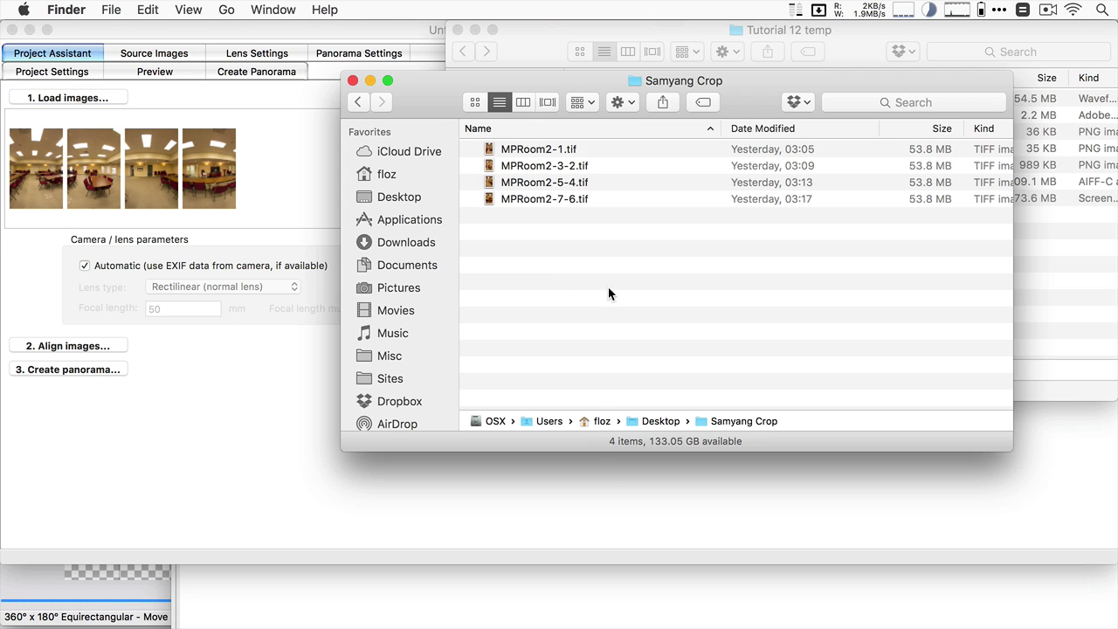
double_click(540, 167)
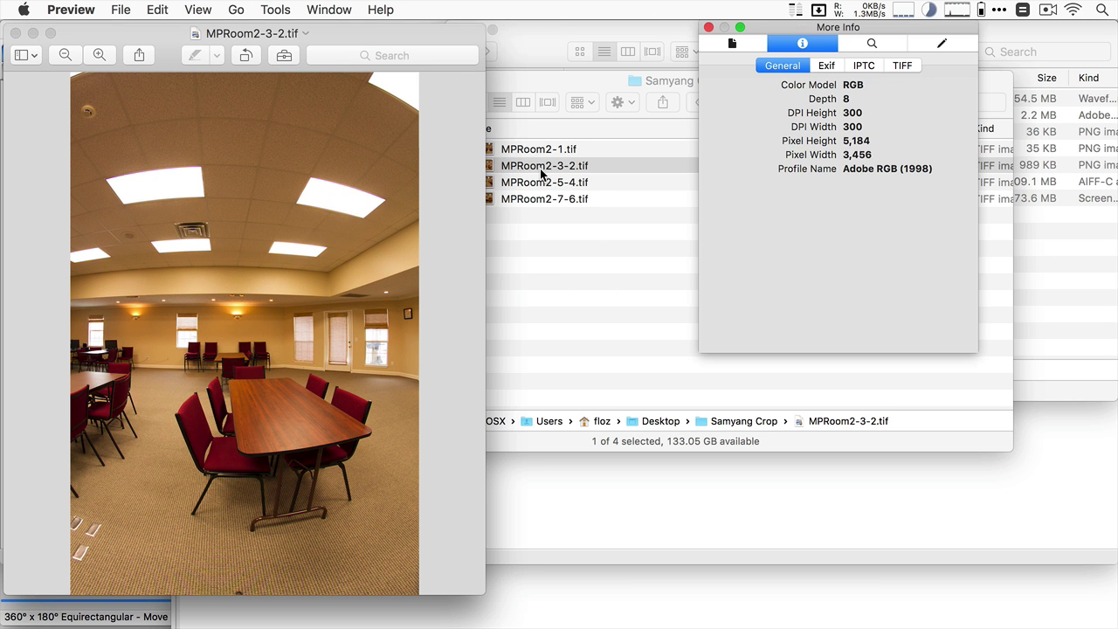
left_click(902, 65)
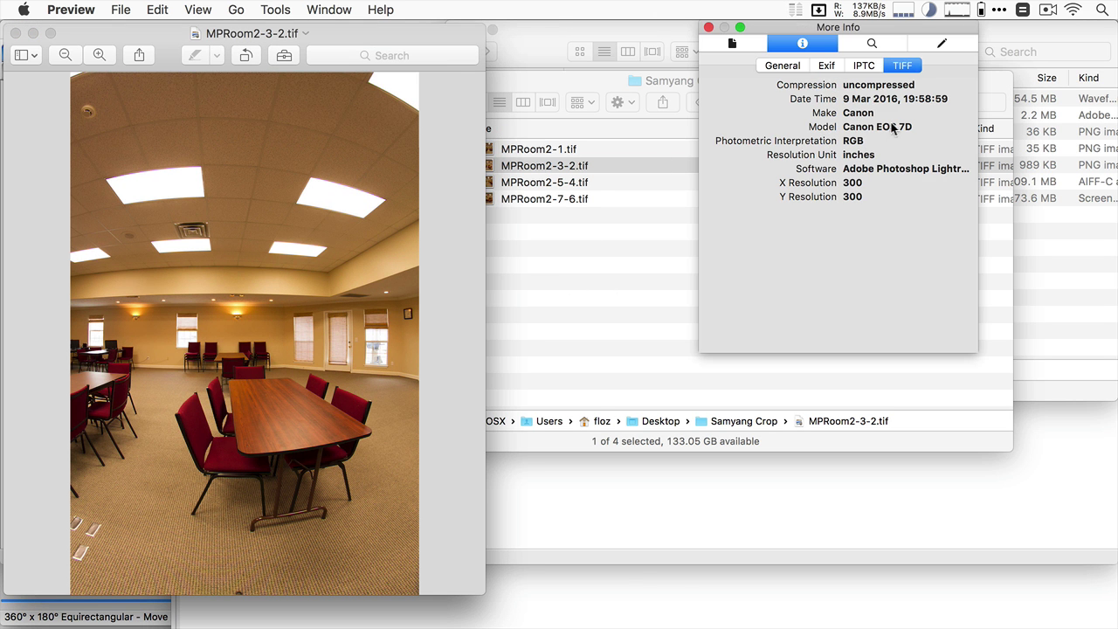
left_click(826, 65)
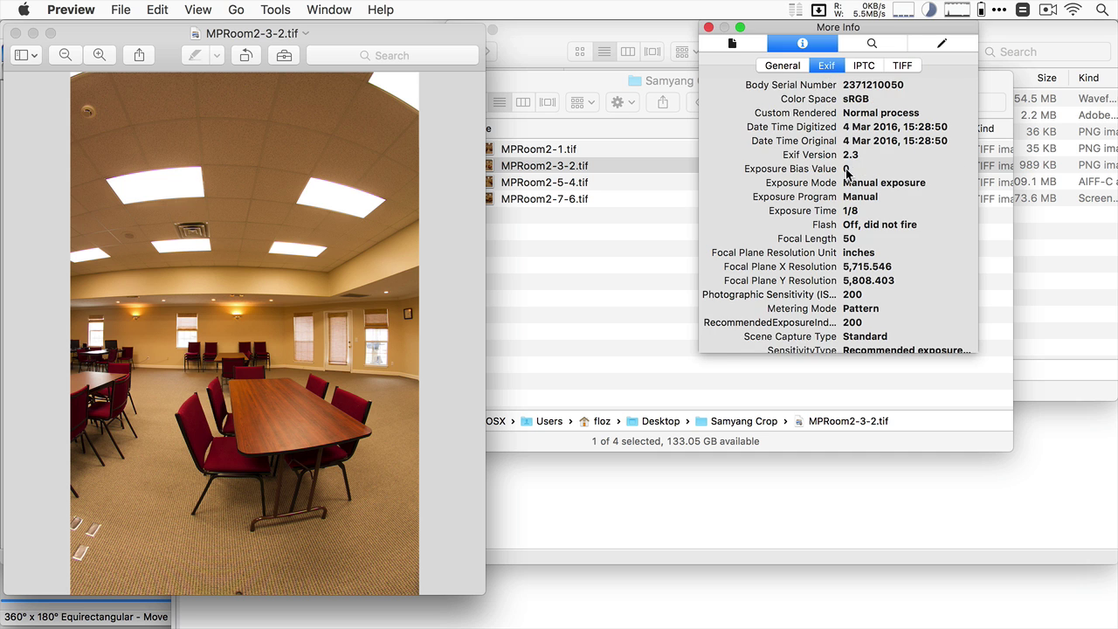
scroll(845, 172, "down", 1)
scroll(845, 172, "up", 1)
key("super+q")
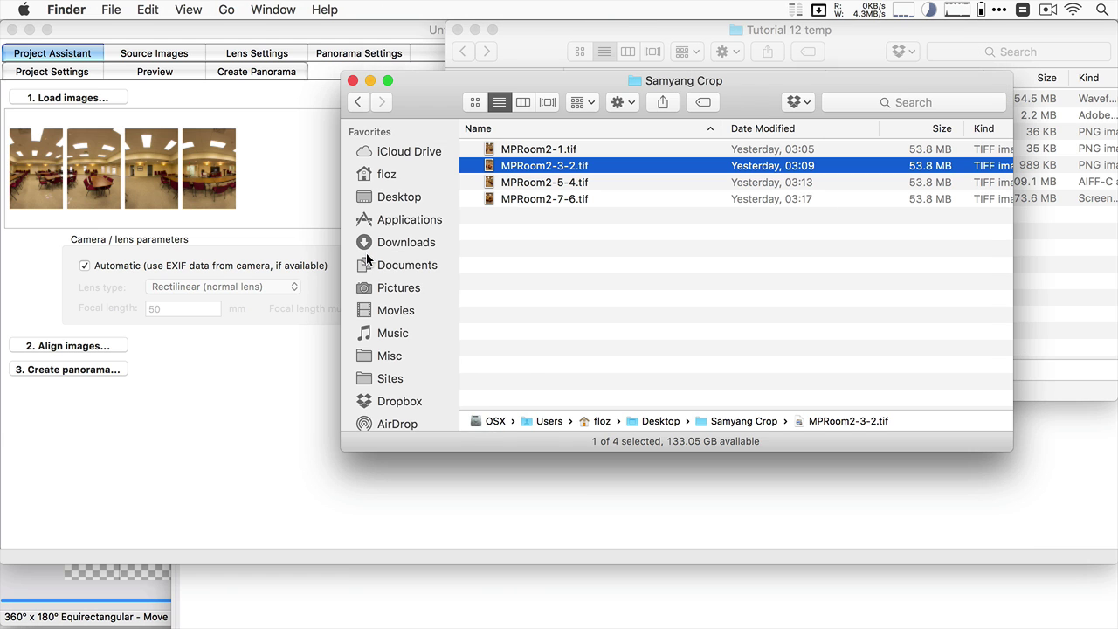
Step: Align the four loaded images, review the Panorama Editor, then quit PTGui choosing Don't Save
left_click(267, 410)
left_click(87, 346)
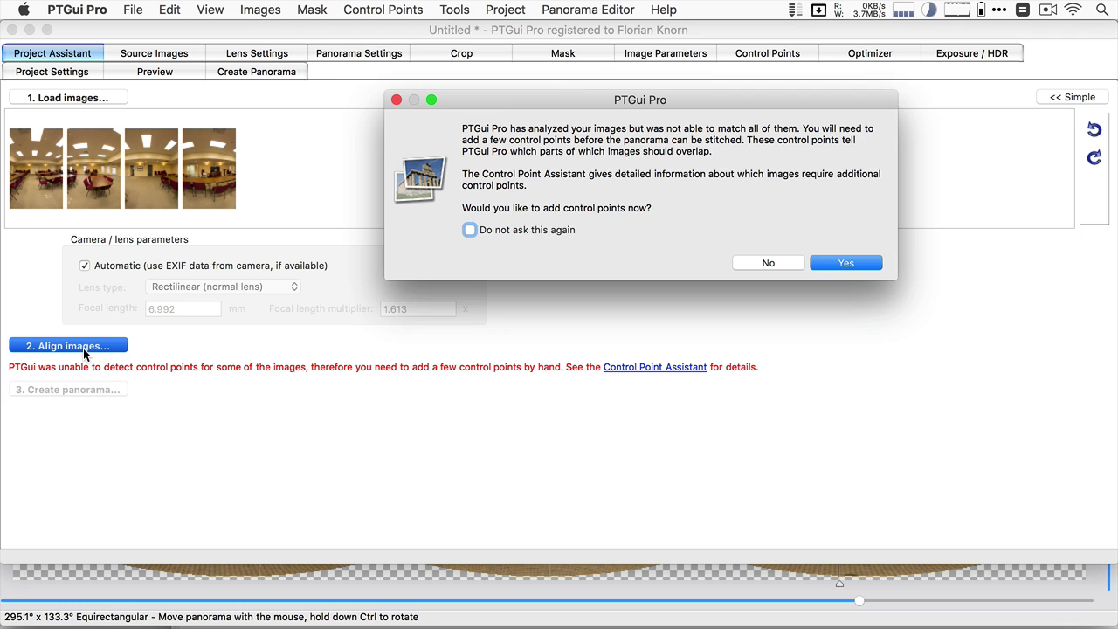
key("Return")
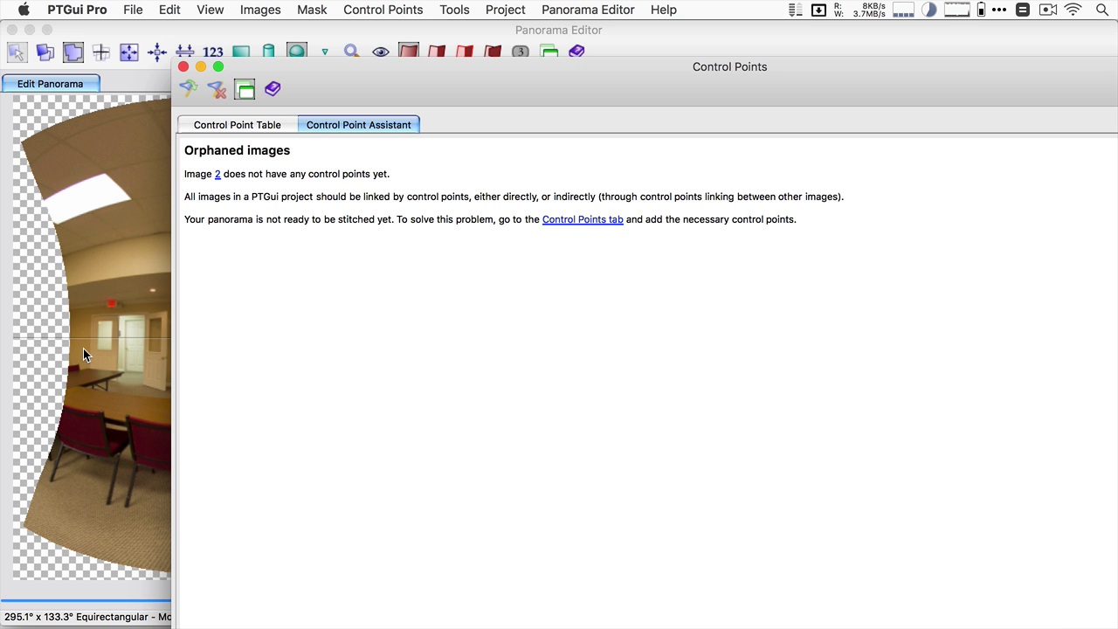
left_click(83, 348)
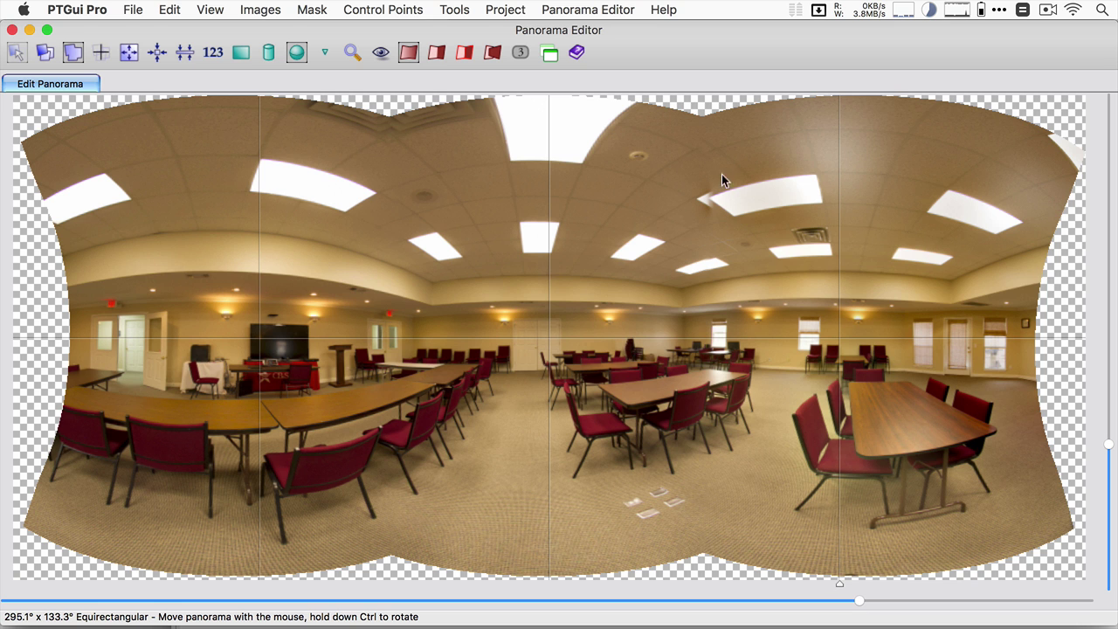
key("super+q")
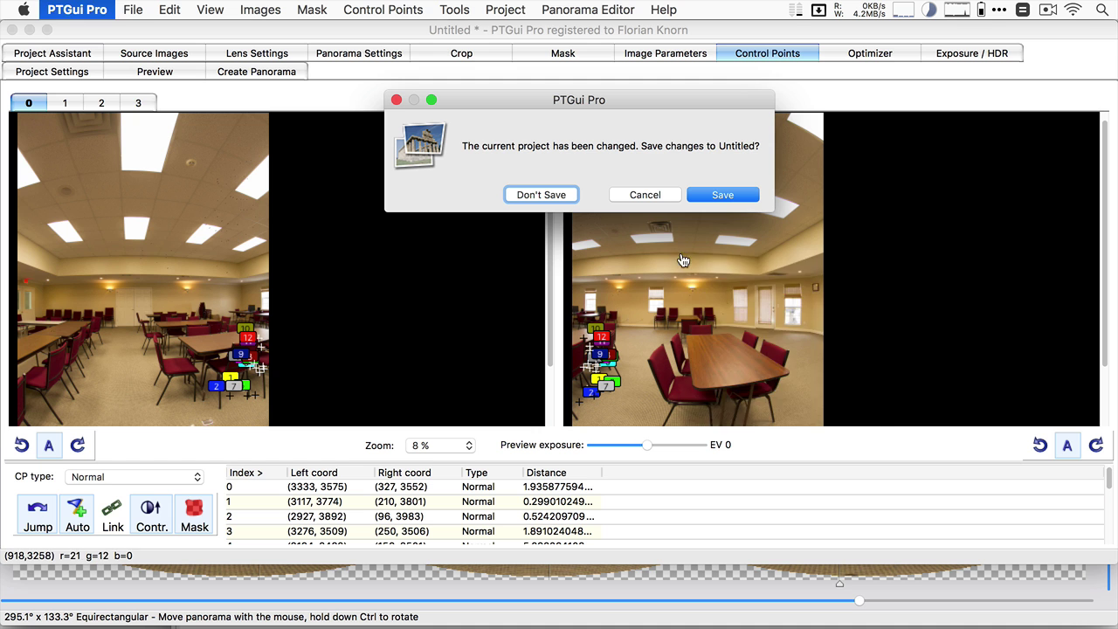
key("super+d")
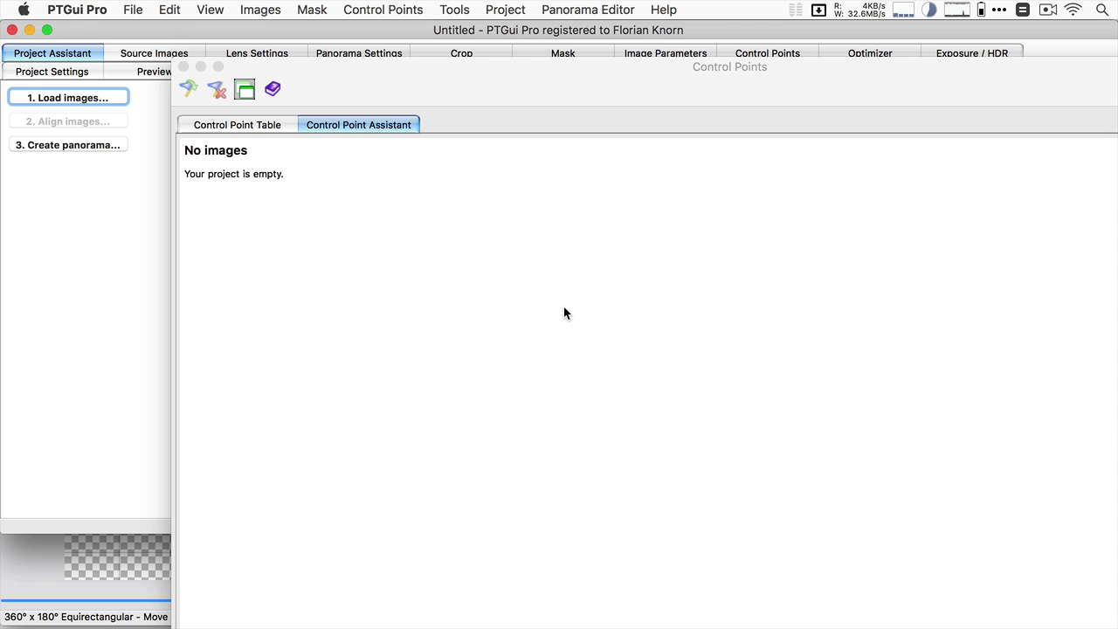
Step: Drag the four Samyang Crop TIFFs into the new empty PTGui project
left_click(563, 262)
key("super+a")
left_click_drag(555, 199, 102, 220)
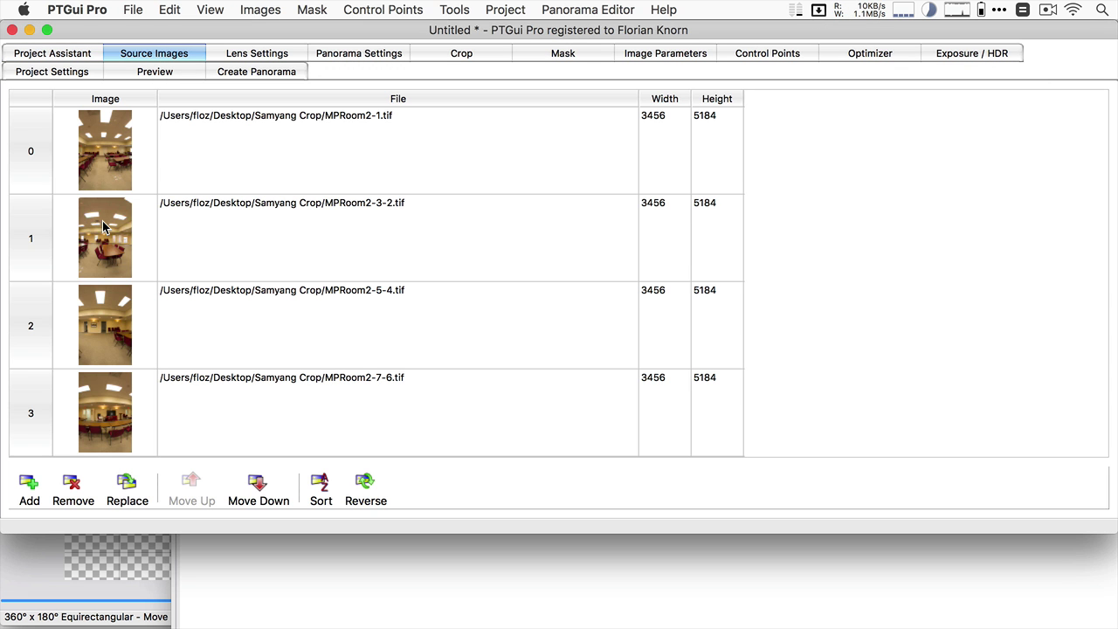
Step: Stop using EXIF lens data and set lens type to Full Frame Fisheye, then switch to Finder
left_click(57, 55)
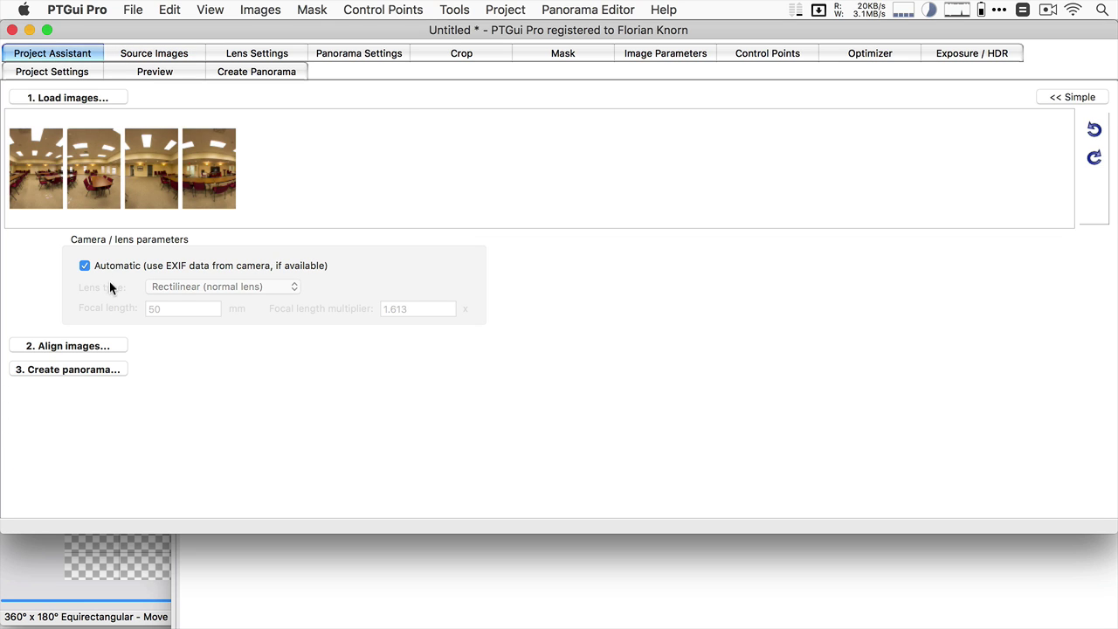
left_click(133, 266)
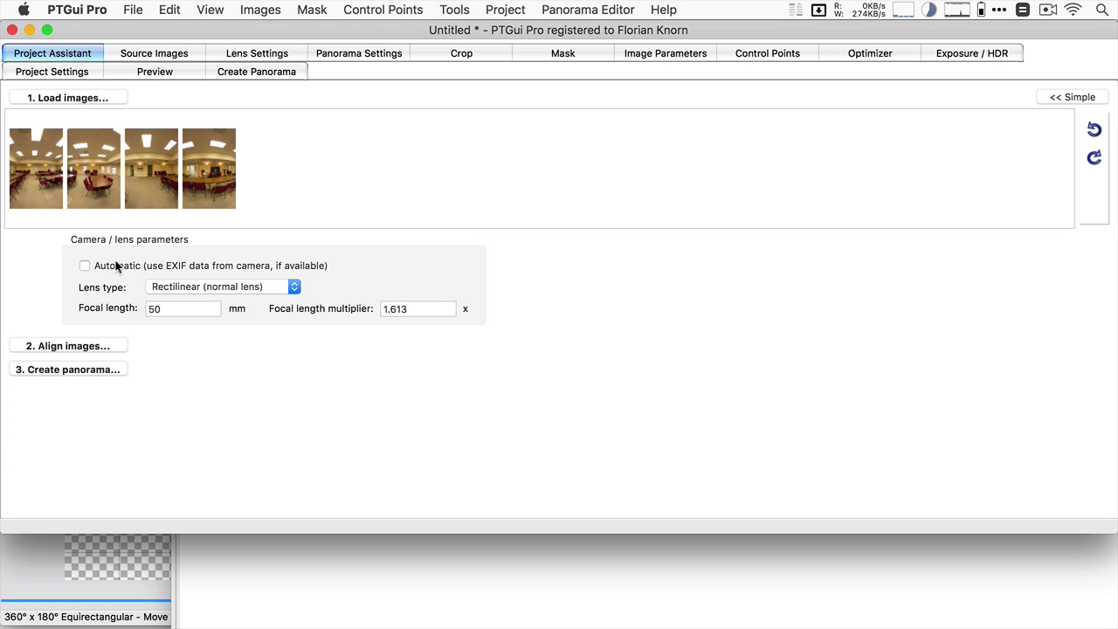
left_click(225, 288)
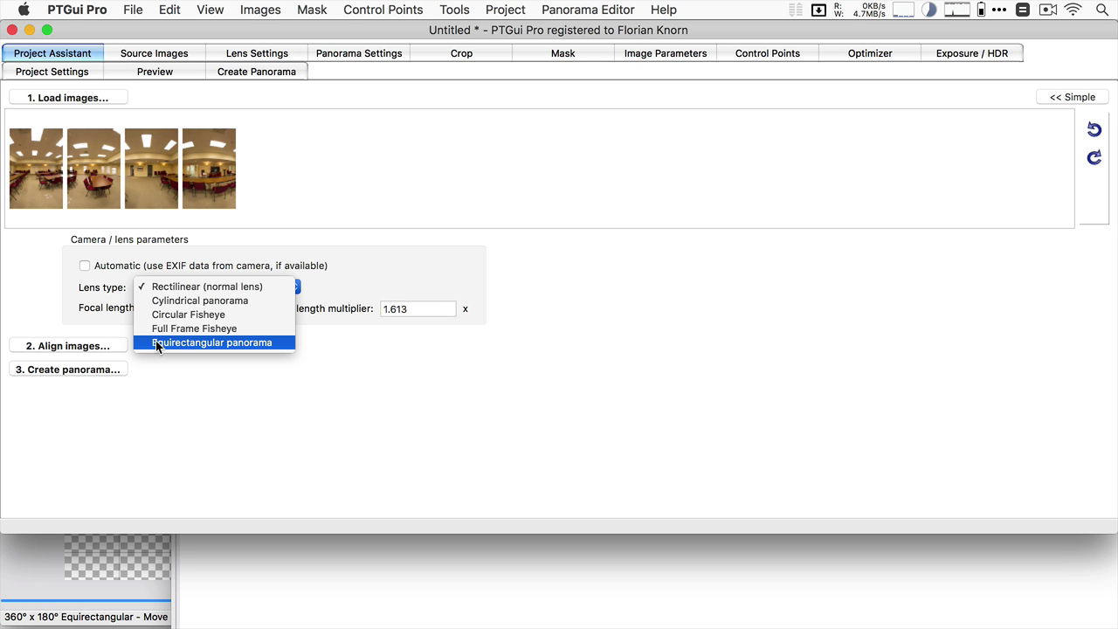
left_click(185, 328)
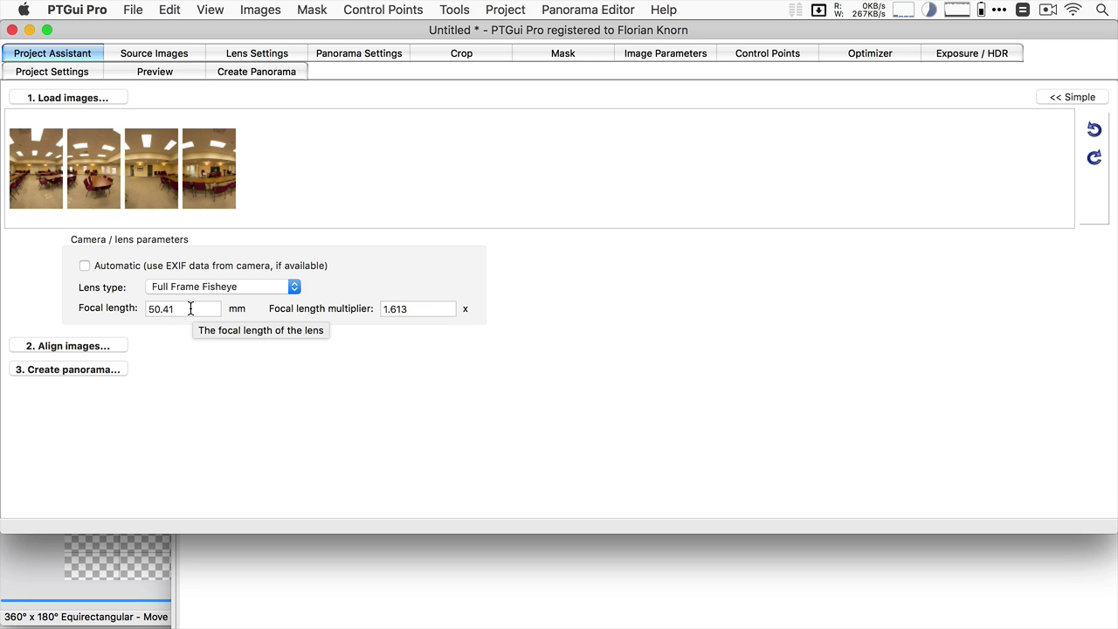
key("super+Tab")
key("super+Tab")
key("super+shift+Tab")
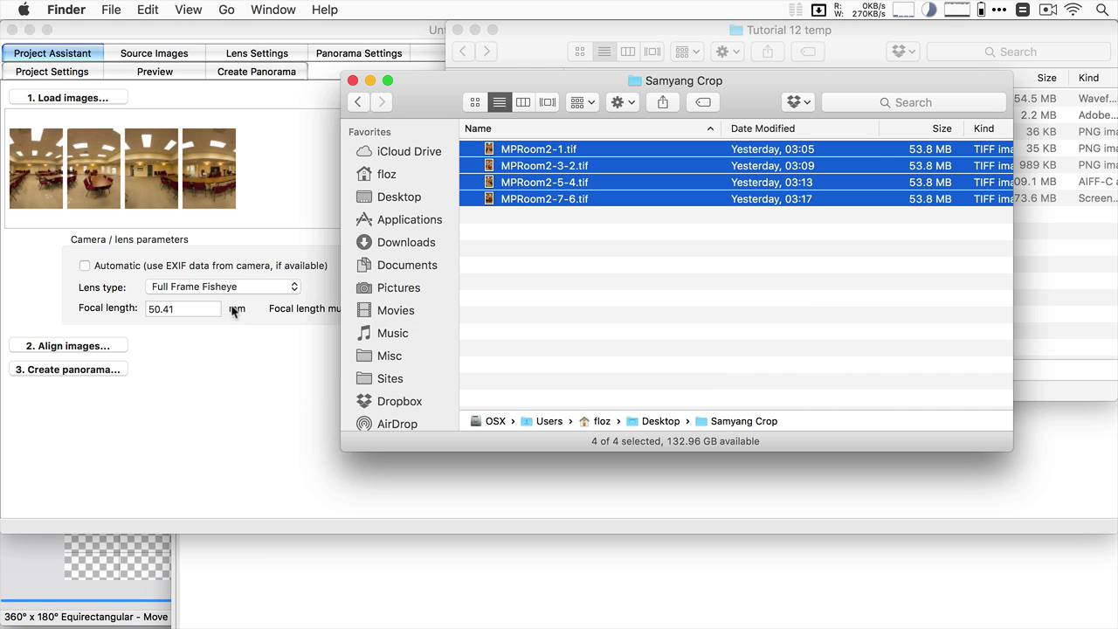
Step: Go to Desktop > Samyang Full frame, Quick Look IMG_2854.tif, and return to PTGui
left_click(524, 270)
key("super+Up")
key("Down")
key("super+Down")
key("Down")
key("Down")
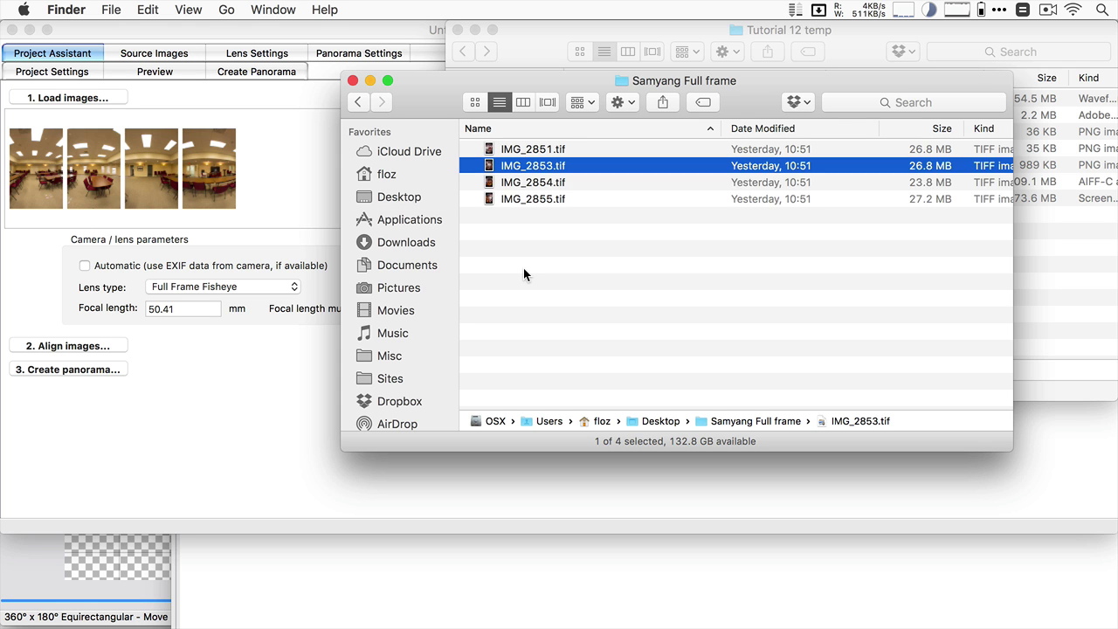
key("Down")
key("space")
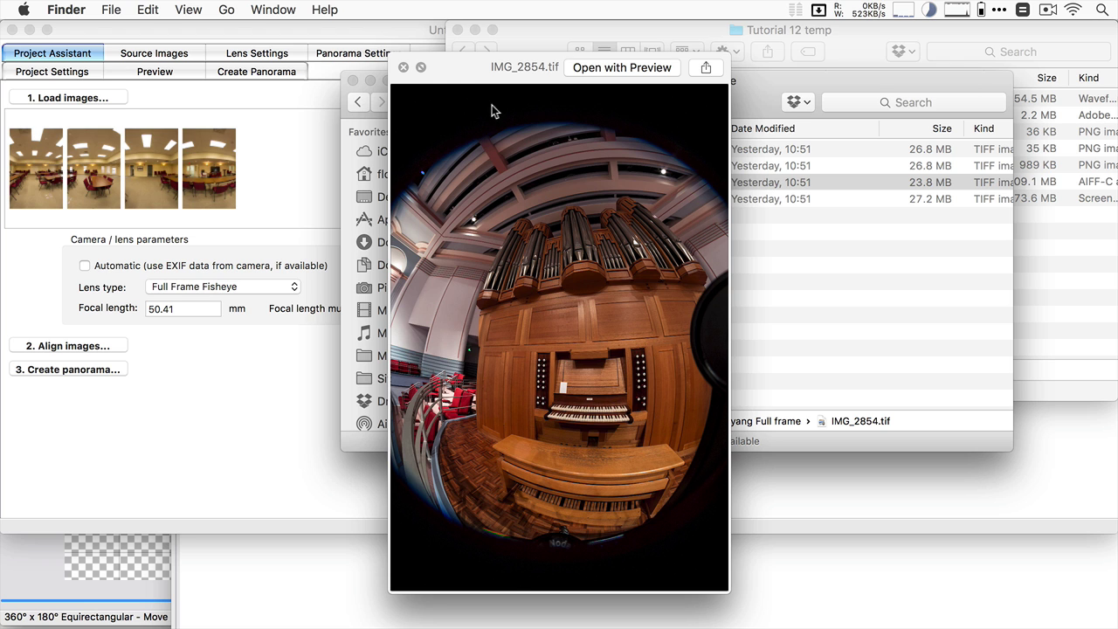
left_click(234, 418)
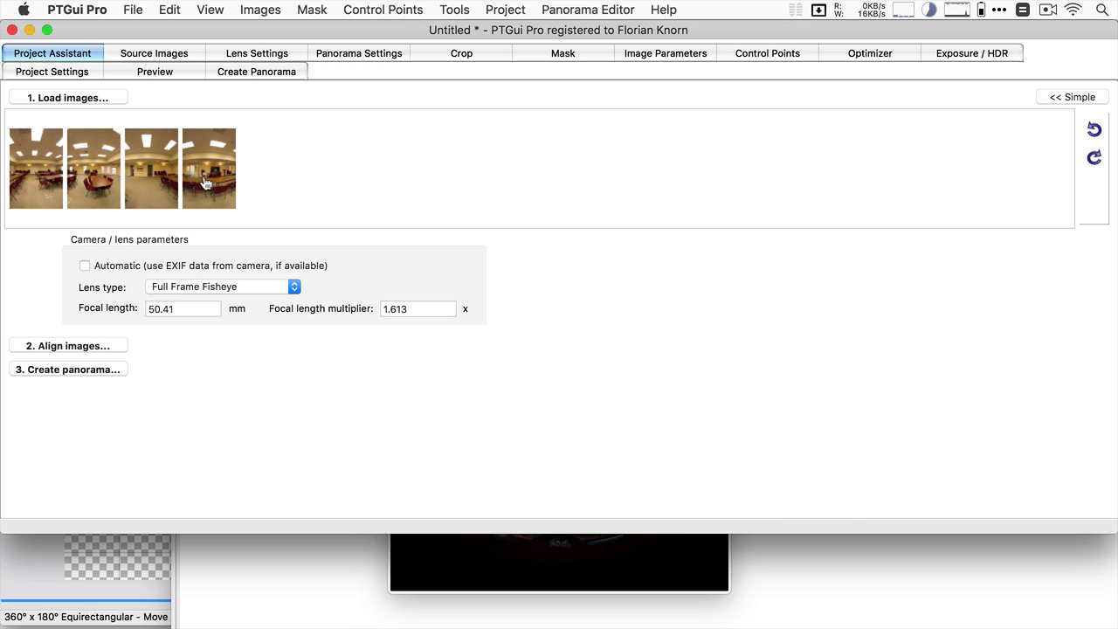
Step: Replace the Project Assistant's focal length with 9 mm and commit it
double_click(188, 310)
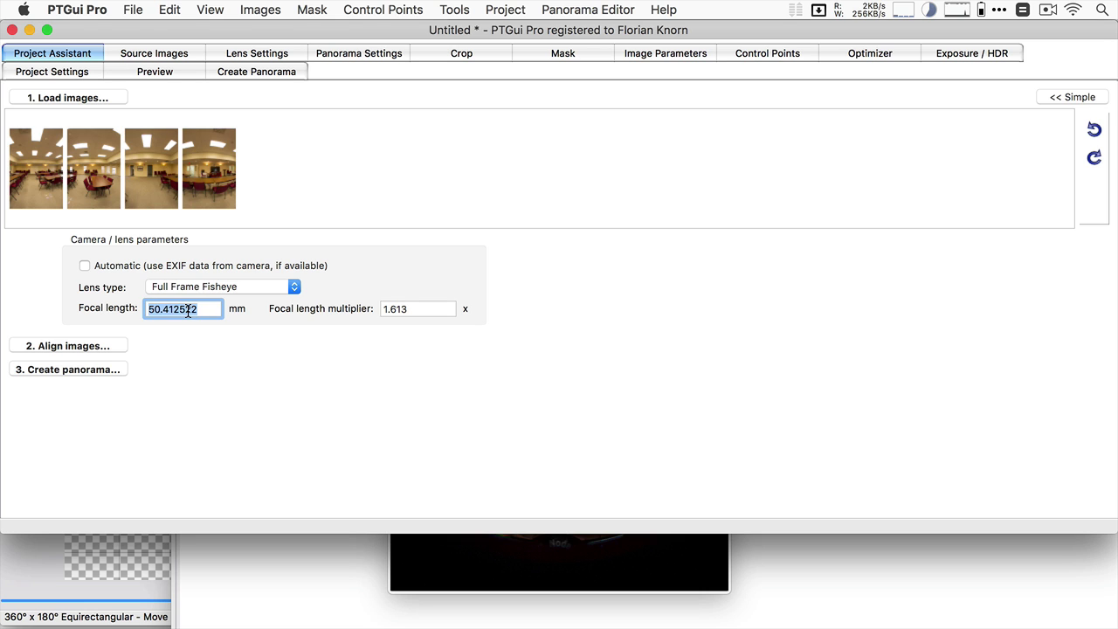
type("9")
key("BackSpace")
type("8")
key("BackSpace")
type("9")
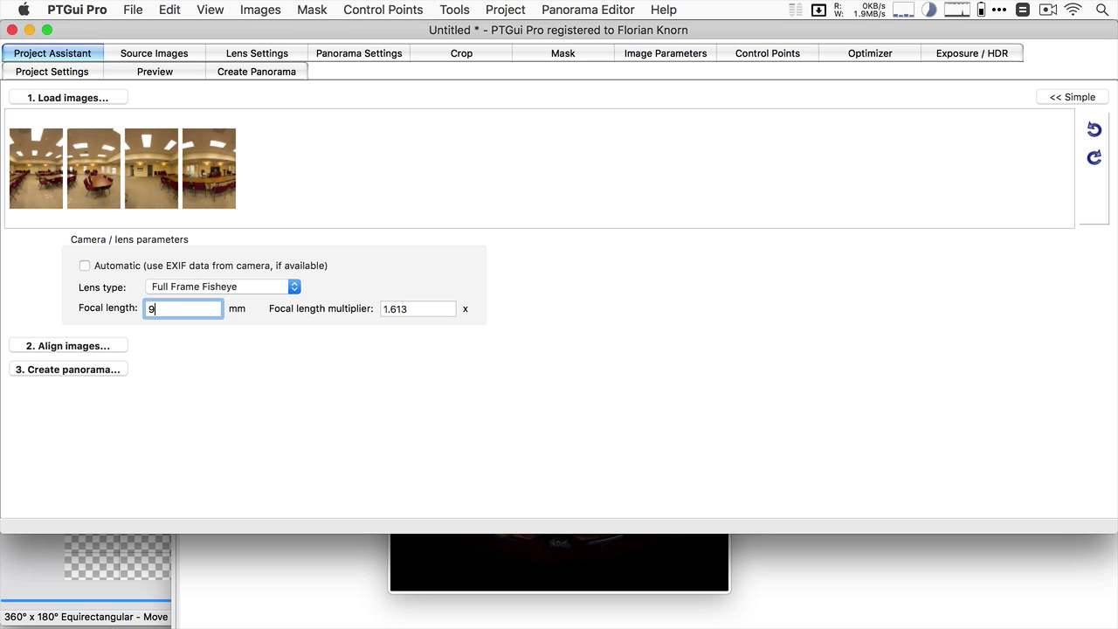
left_click(229, 372)
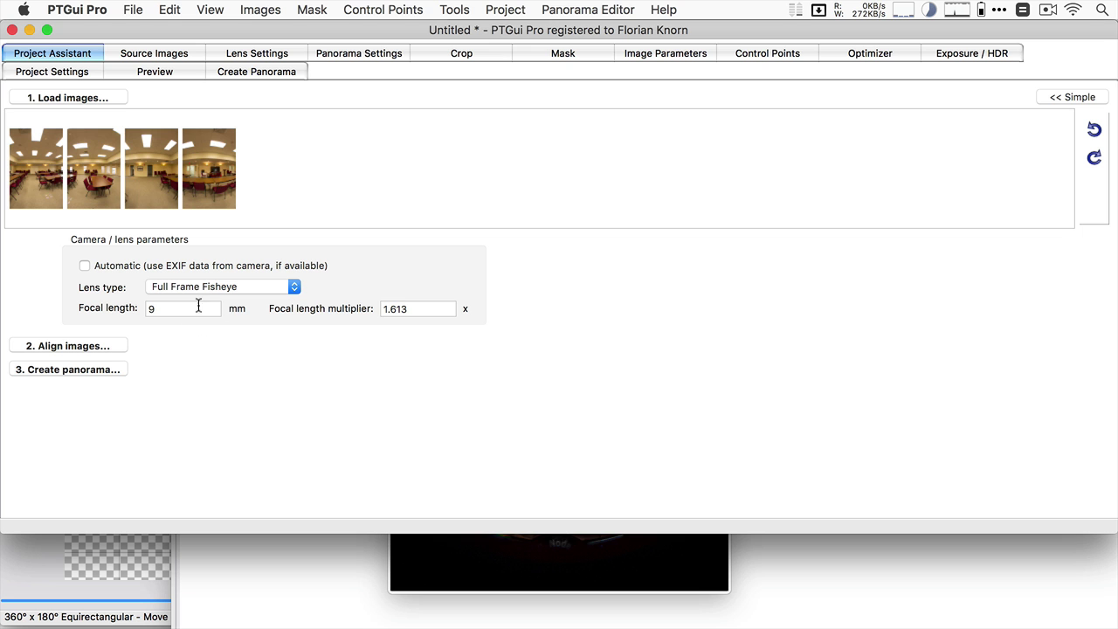
Step: Align the room images into a 360° panorama, then quit PTGui to bring up the save prompt
left_click(94, 347)
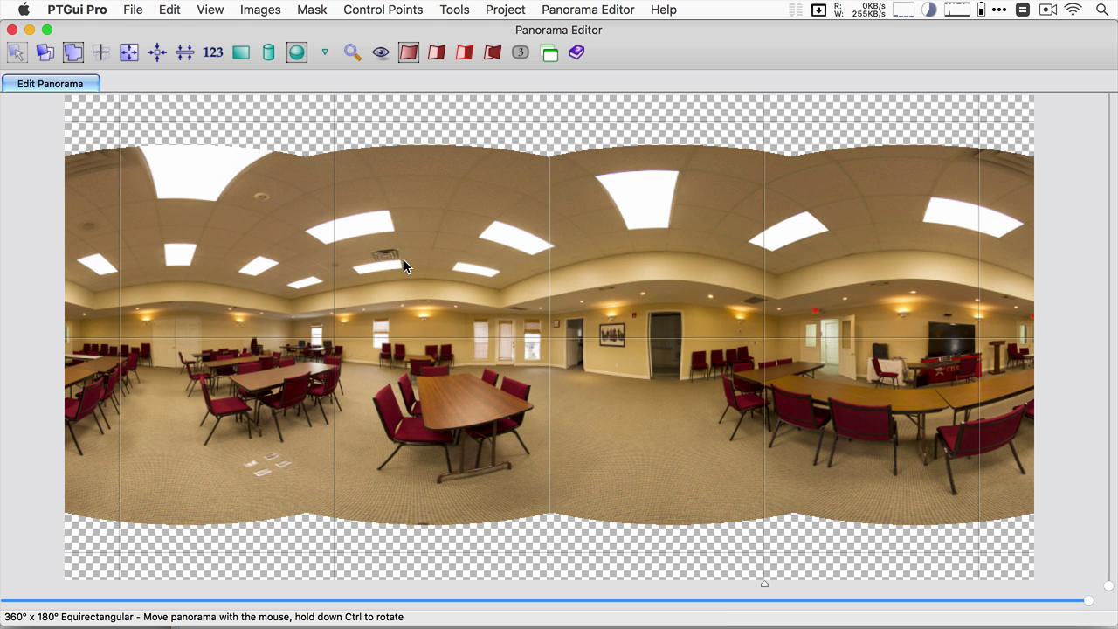
key("super+q")
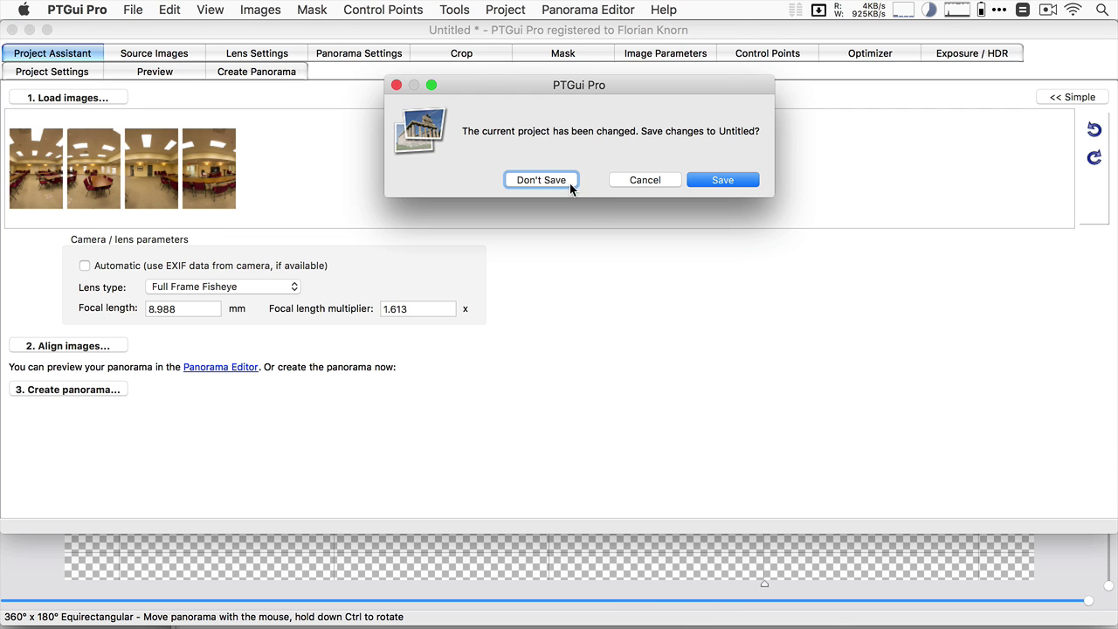
Step: Discard the room project, relaunch PTGui from Quick Look, and select all four Samyang Full frame TIFFs
left_click(540, 180)
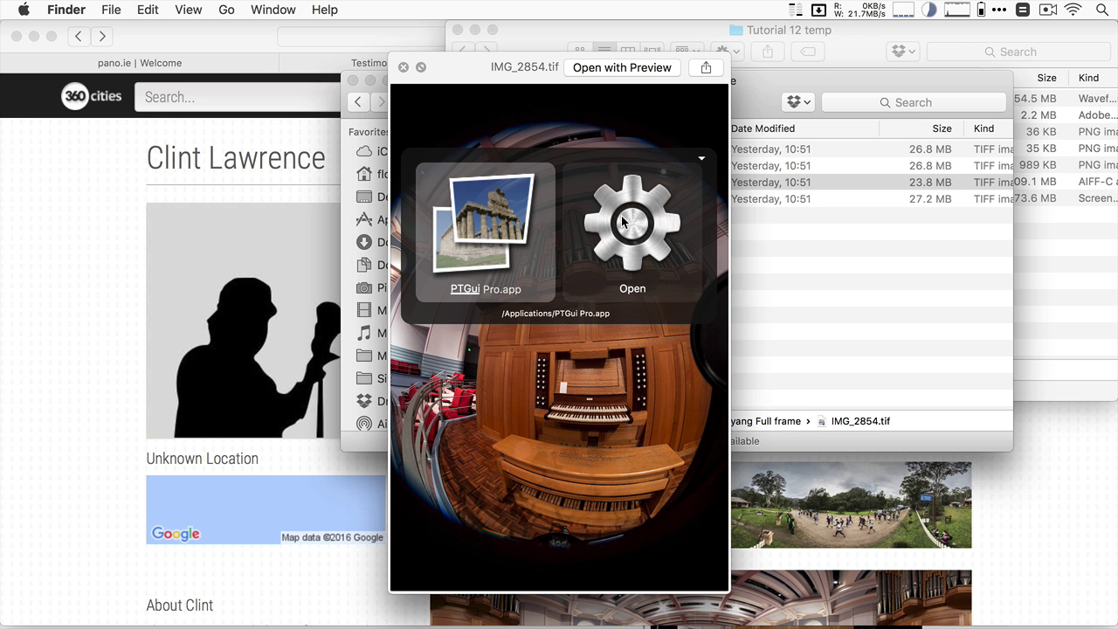
left_click(621, 216)
key("super+Tab")
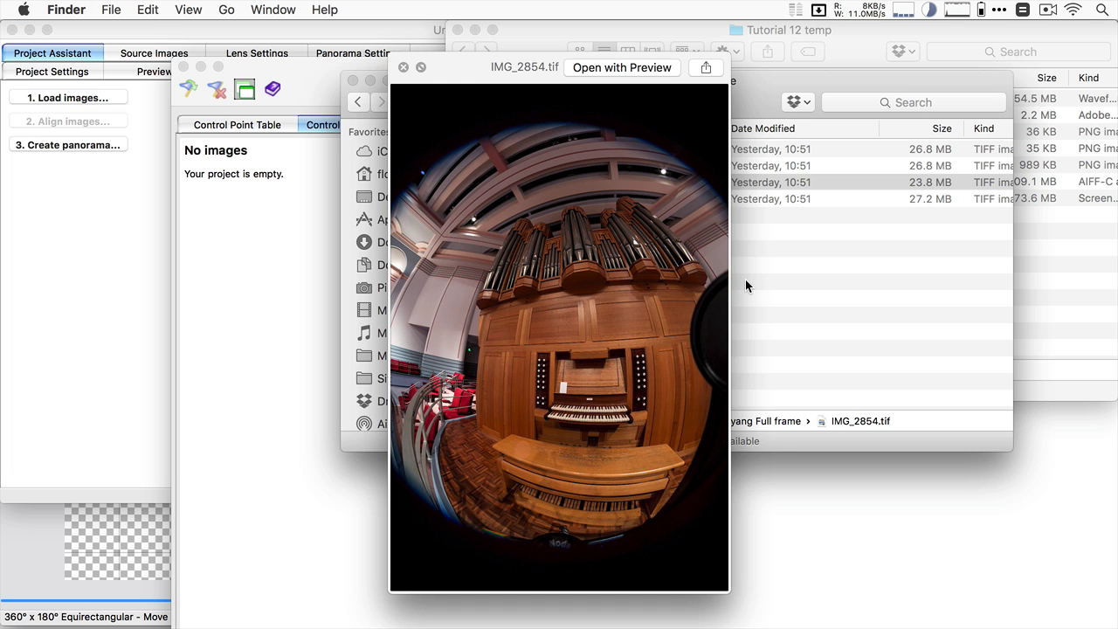
key("space")
key("super+a")
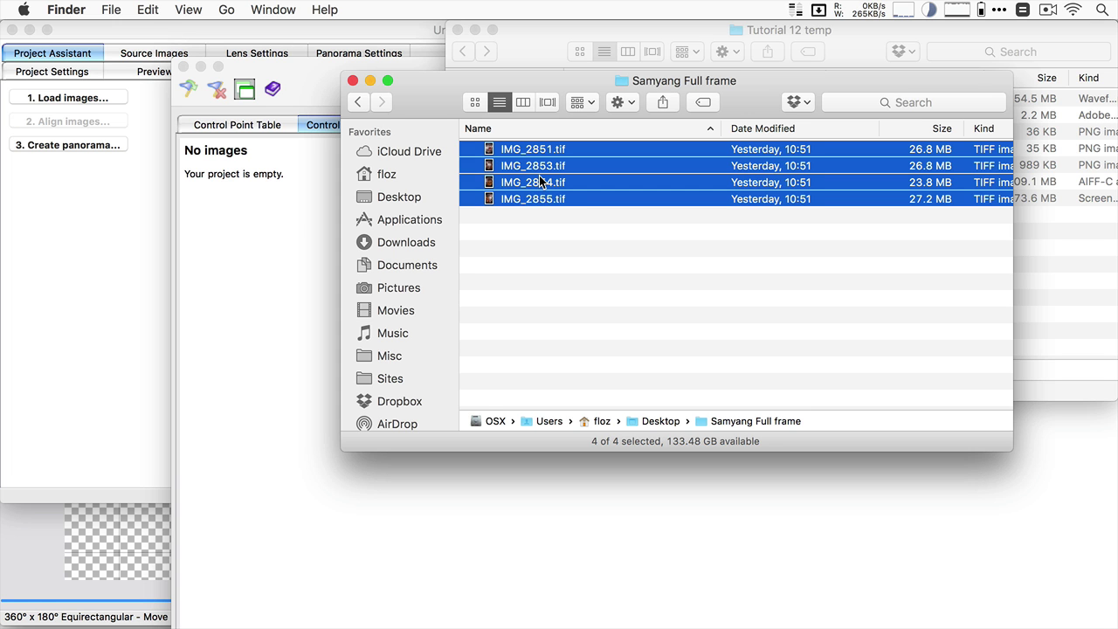
Step: Load the four Samyang fisheye TIFFs and set focal length 9 mm with crop factor 1
left_click_drag(539, 181, 93, 295)
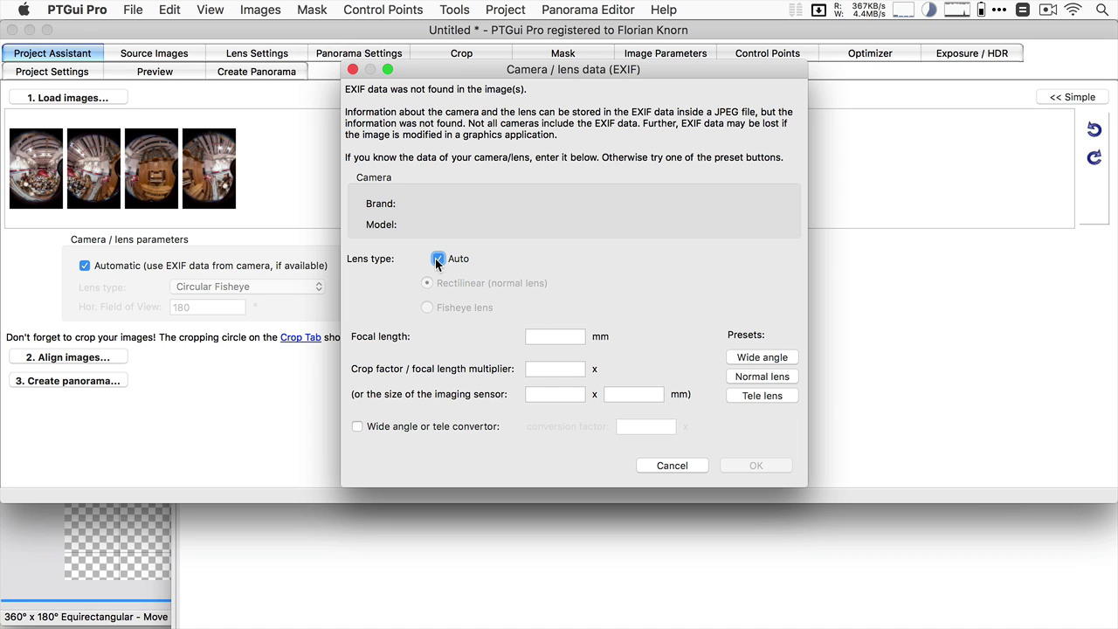
left_click(540, 344)
type("9")
key("Tab")
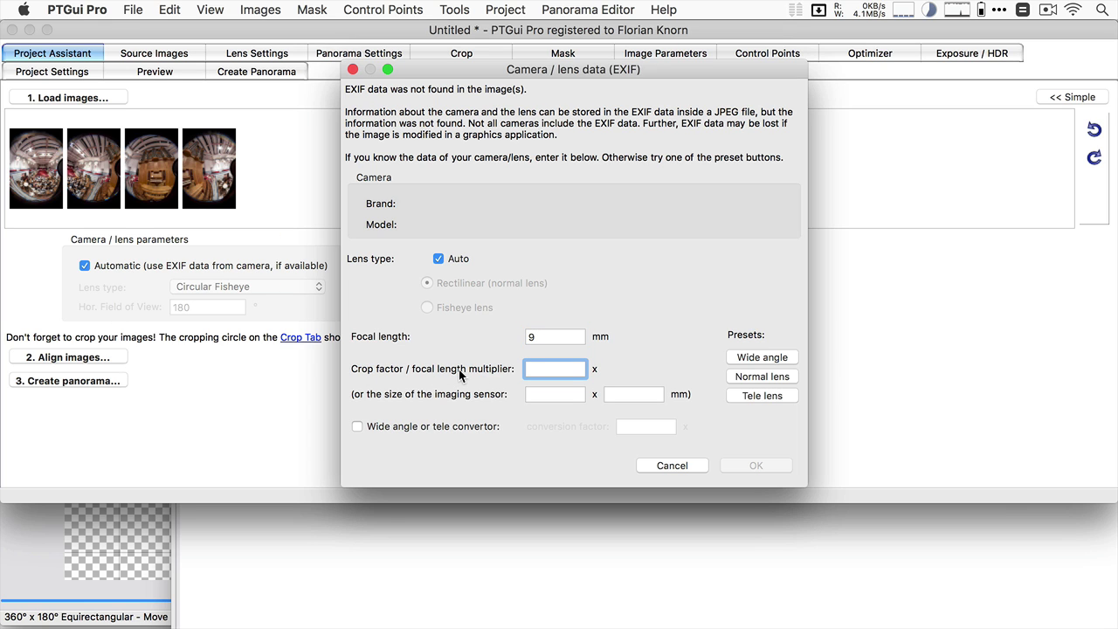
type("1")
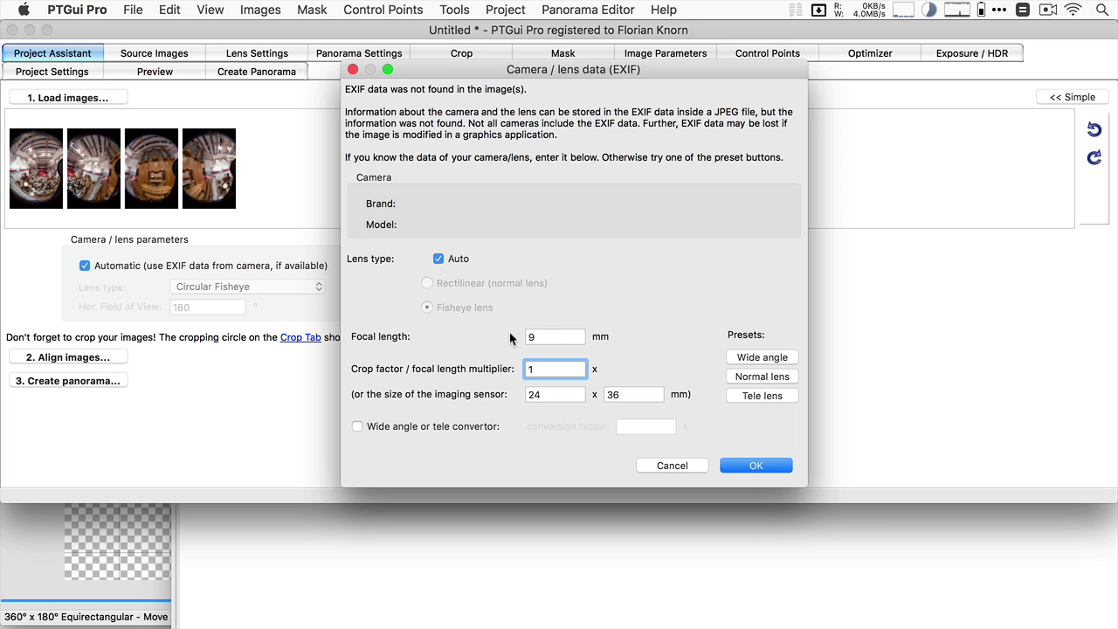
left_click(747, 468)
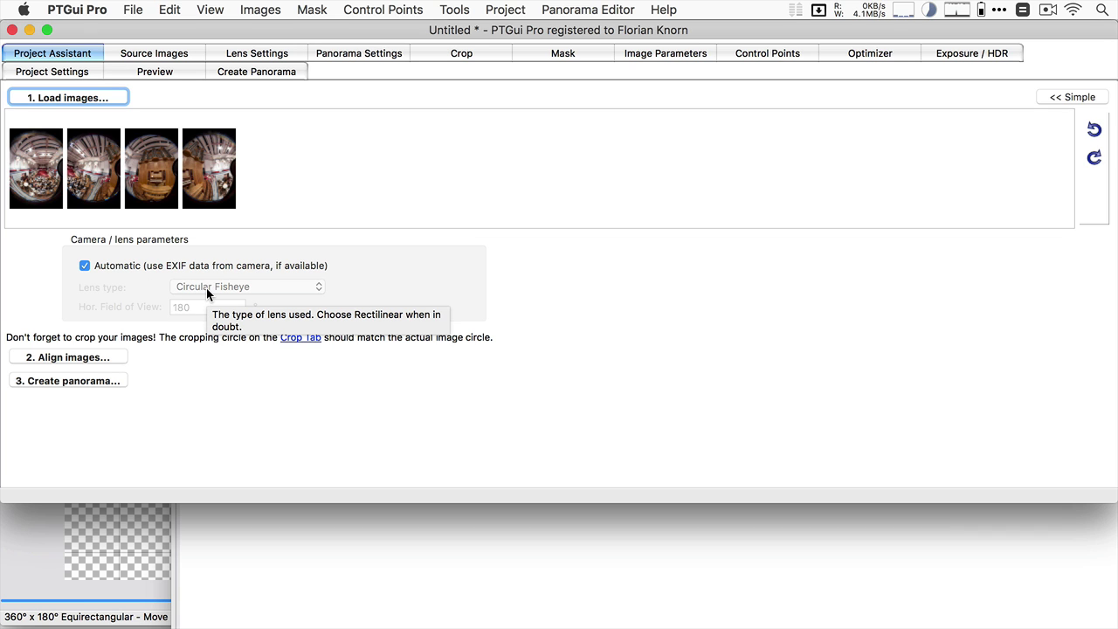
Step: Adjust the crop circle on images 0 and 2 to 4373 × 4373 px at left -363, top 549
left_click(459, 56)
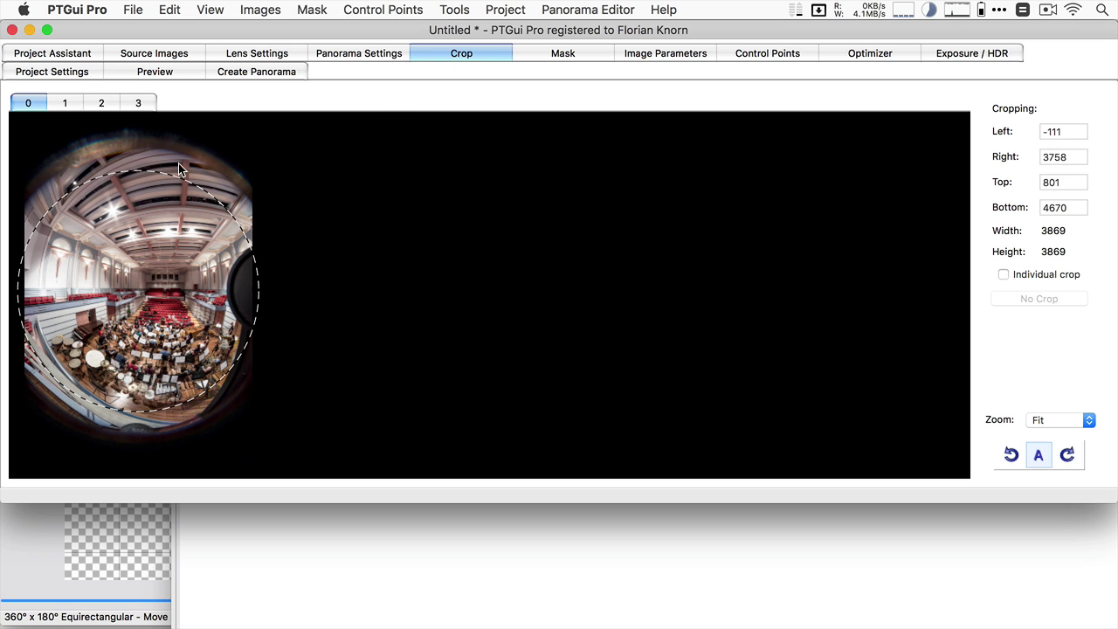
left_click_drag(204, 182, 194, 170)
left_click(101, 104)
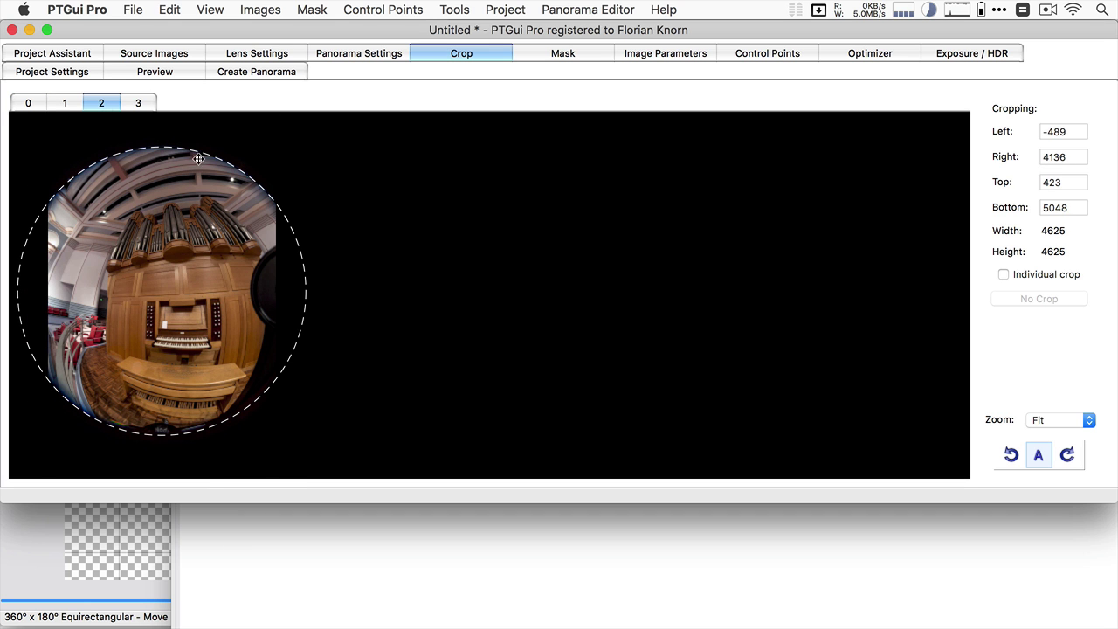
left_click_drag(241, 171, 238, 175)
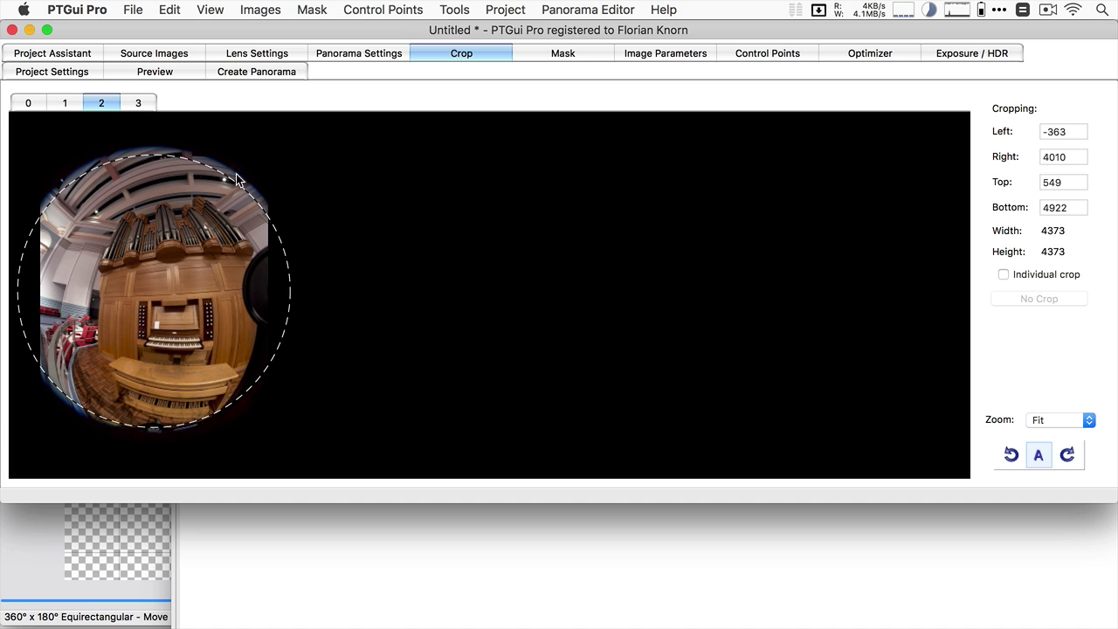
left_click_drag(175, 209, 177, 207)
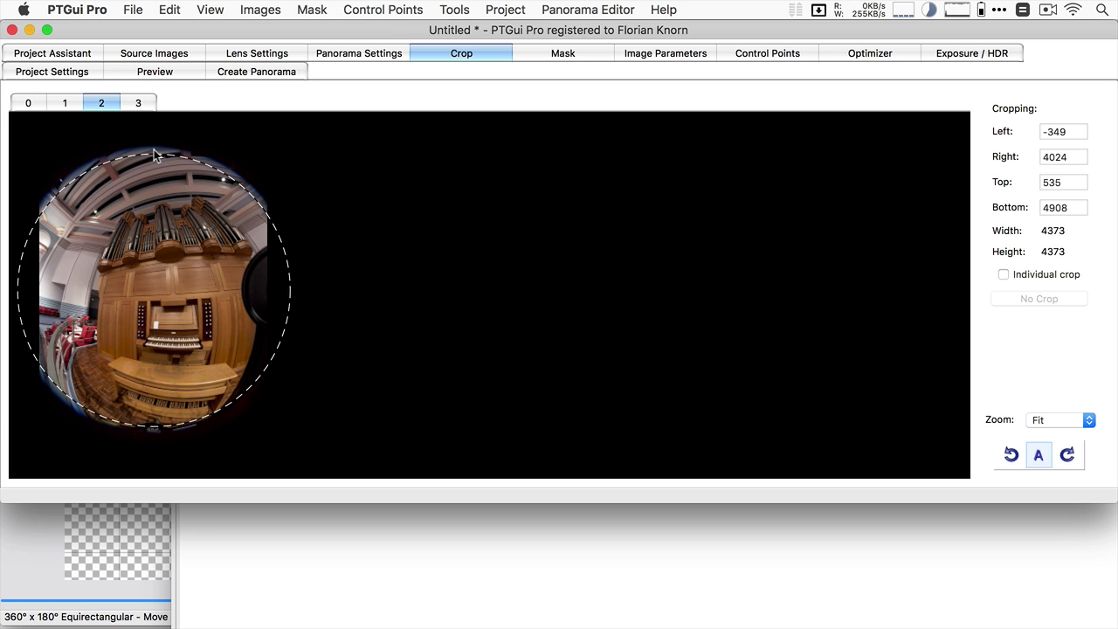
left_click_drag(222, 237, 221, 238)
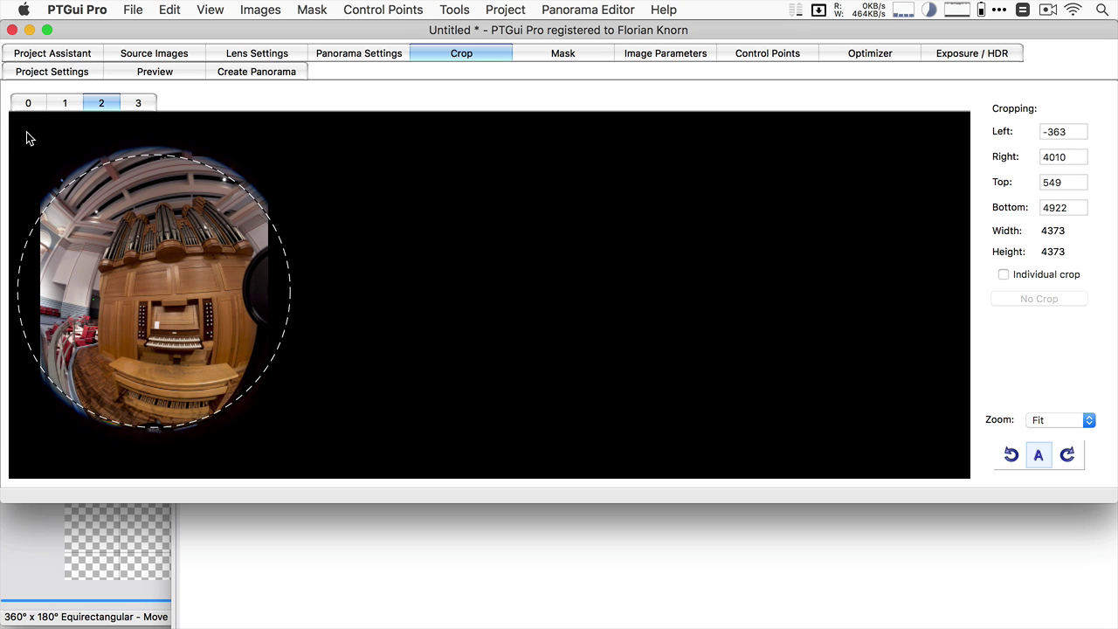
Step: Align the four concert-hall images and preview the 360° × 180° panorama in PTGui Viewer
left_click(58, 53)
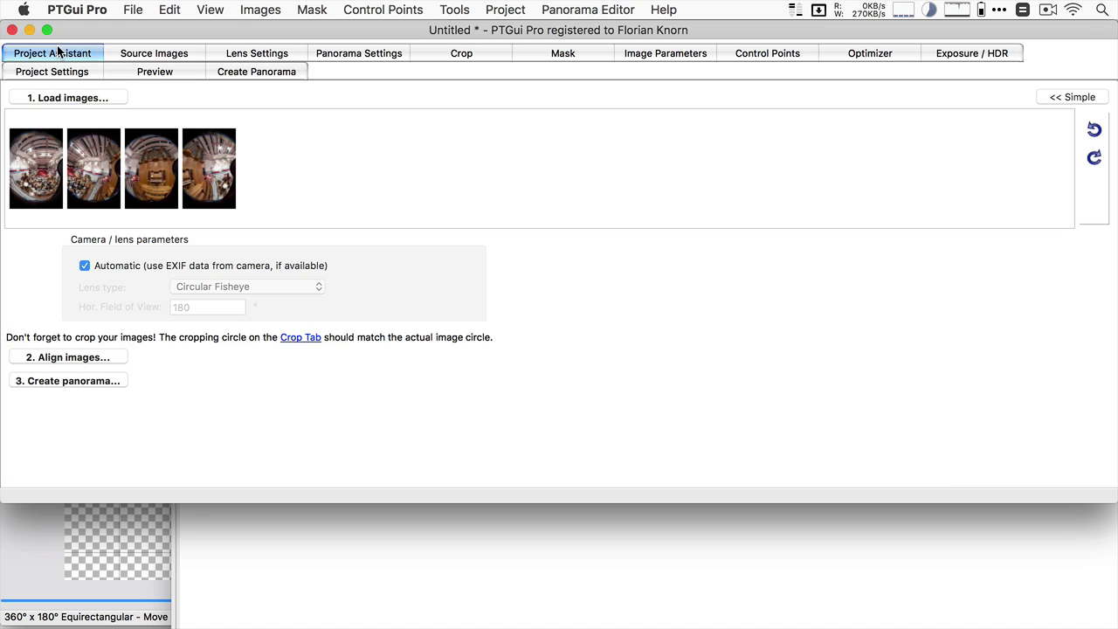
left_click(72, 358)
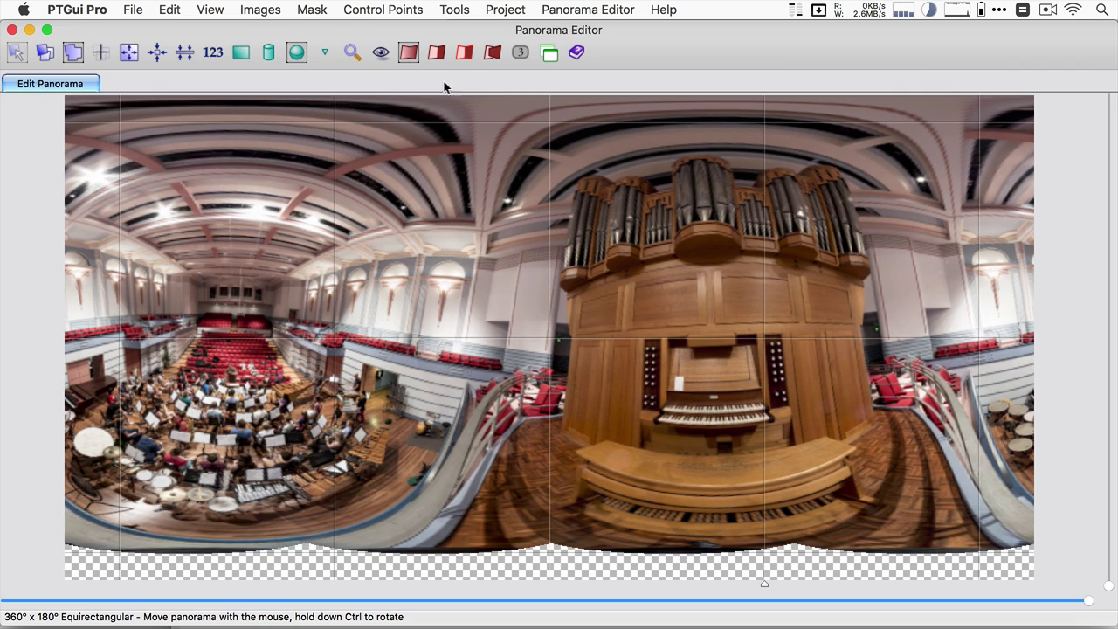
left_click(380, 52)
left_click(432, 53)
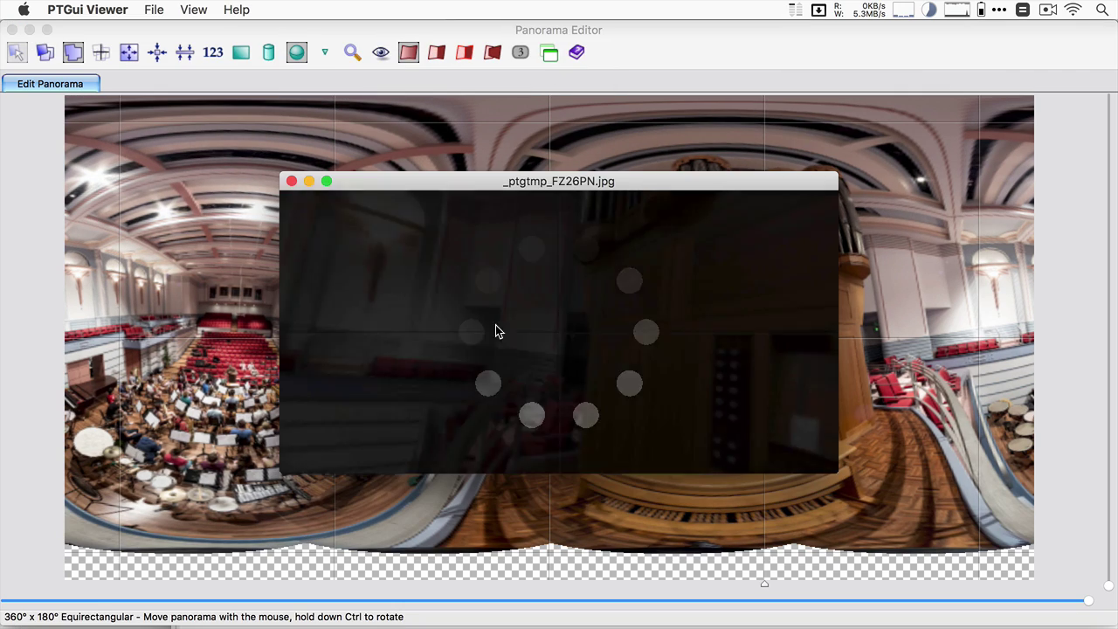